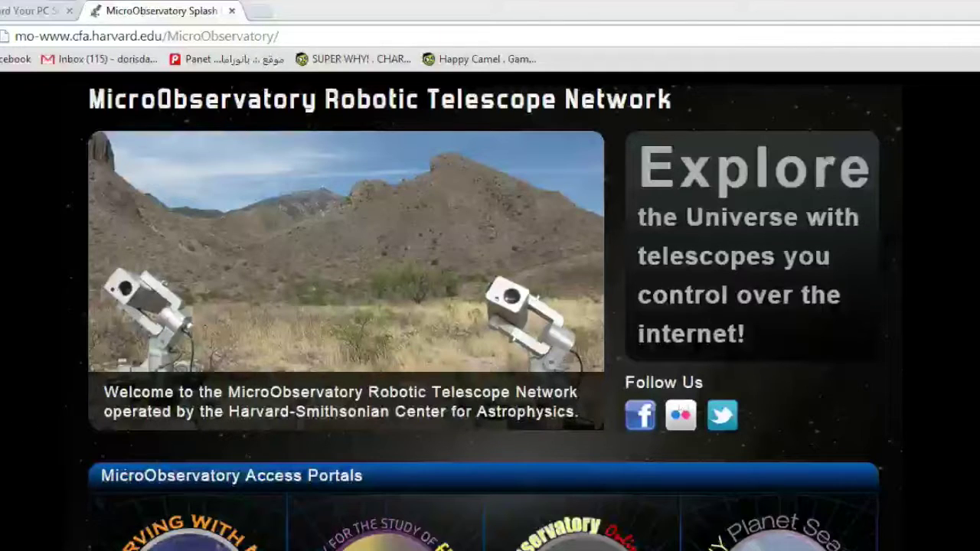
Open the Observing With NASA portal and go to its Control Telescope page.
click(193, 542)
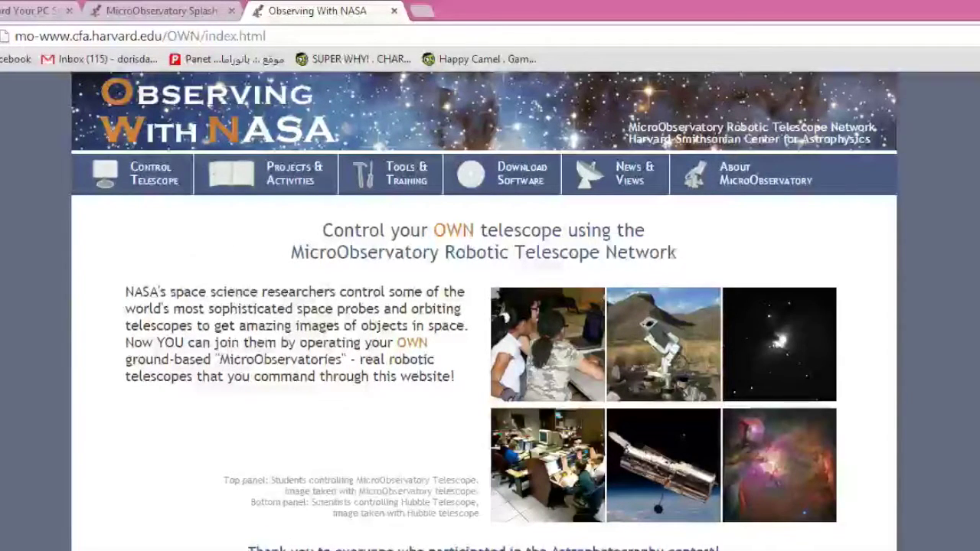
scroll(489, 345, down, 3)
scroll(490, 345, up, 3)
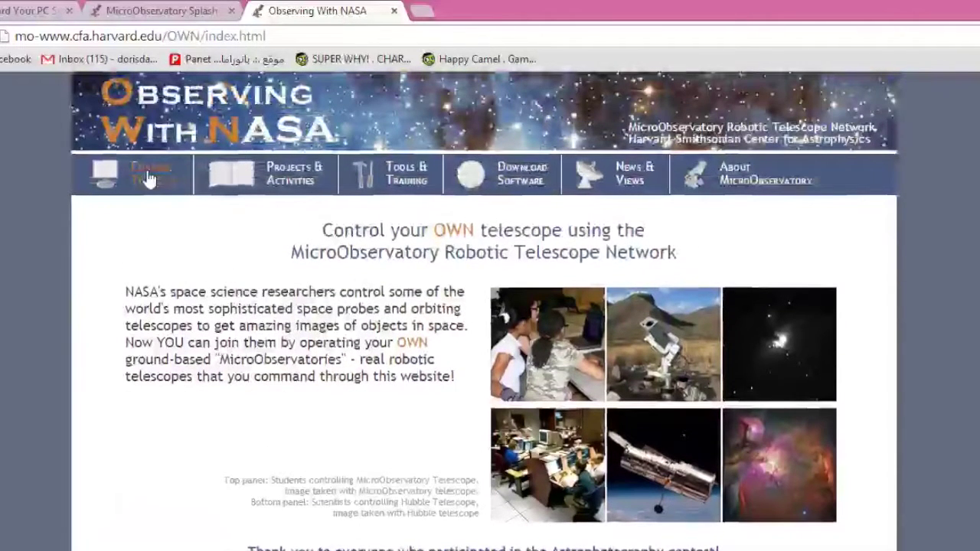
click(148, 180)
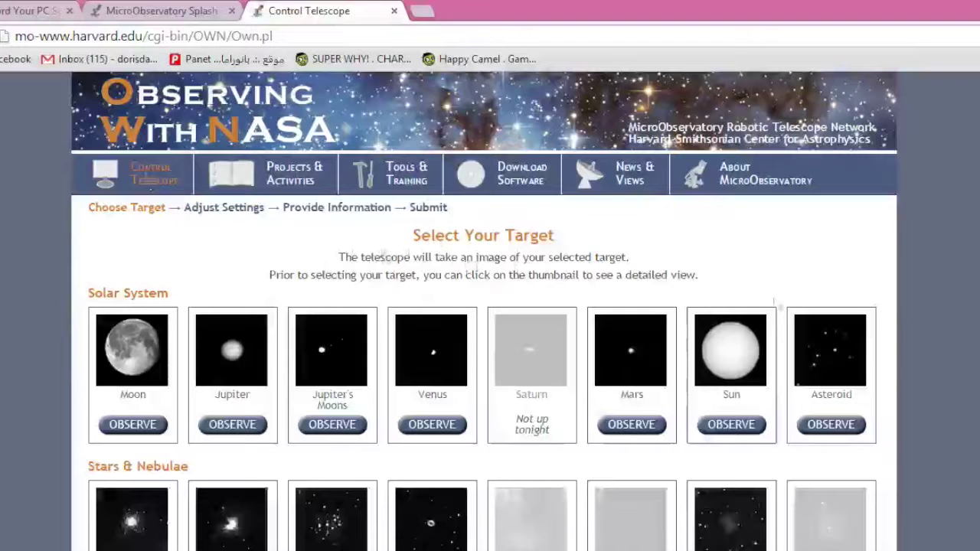
Examine the available telescope targets under Solar System, Stars & Nebulae, and Galaxies & Beyond.
scroll(484, 306, down, 5)
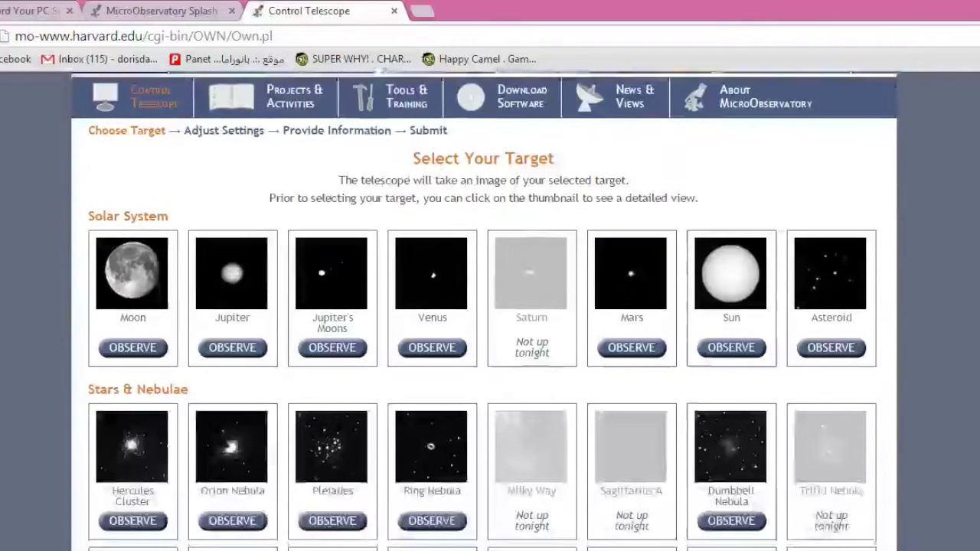
scroll(485, 306, down, 2)
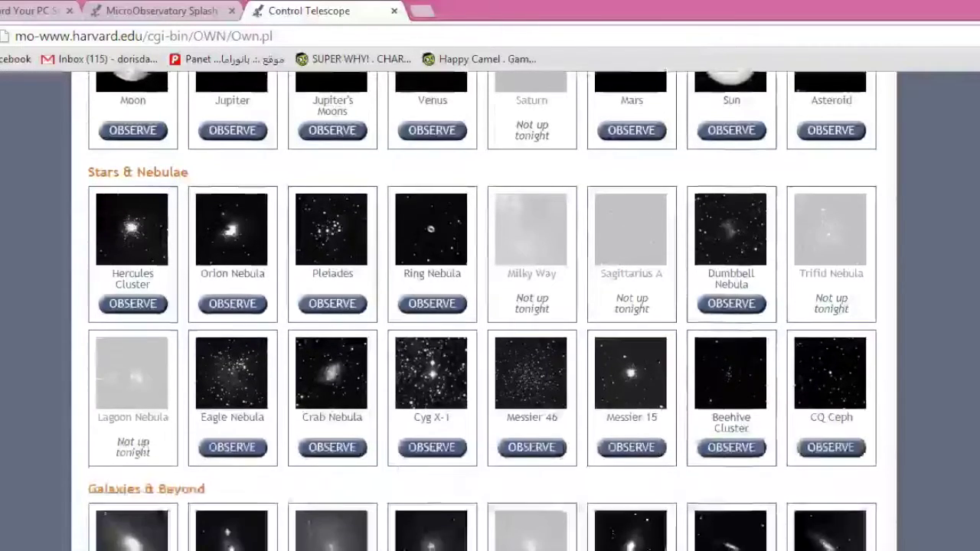
scroll(484, 306, up, 2)
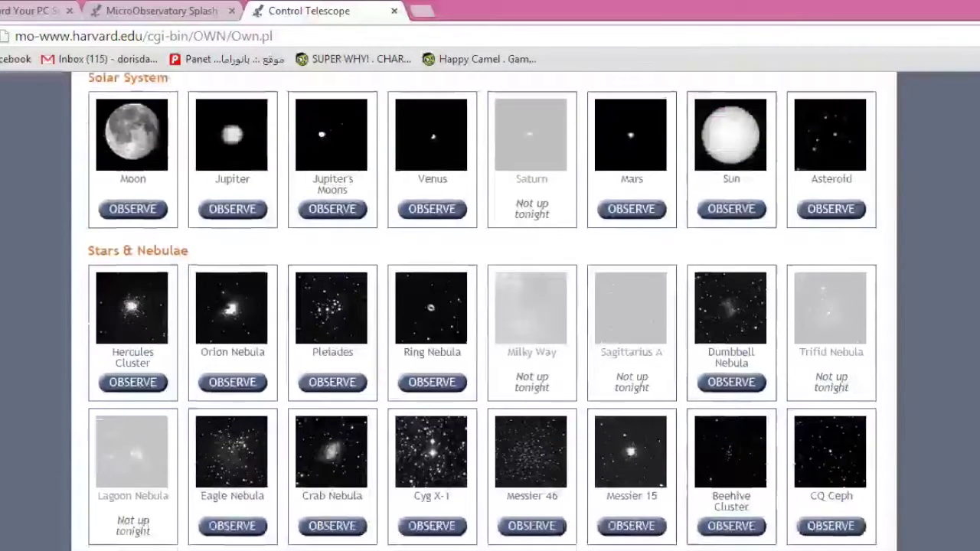
scroll(485, 306, down, 2)
scroll(482, 309, down, 4)
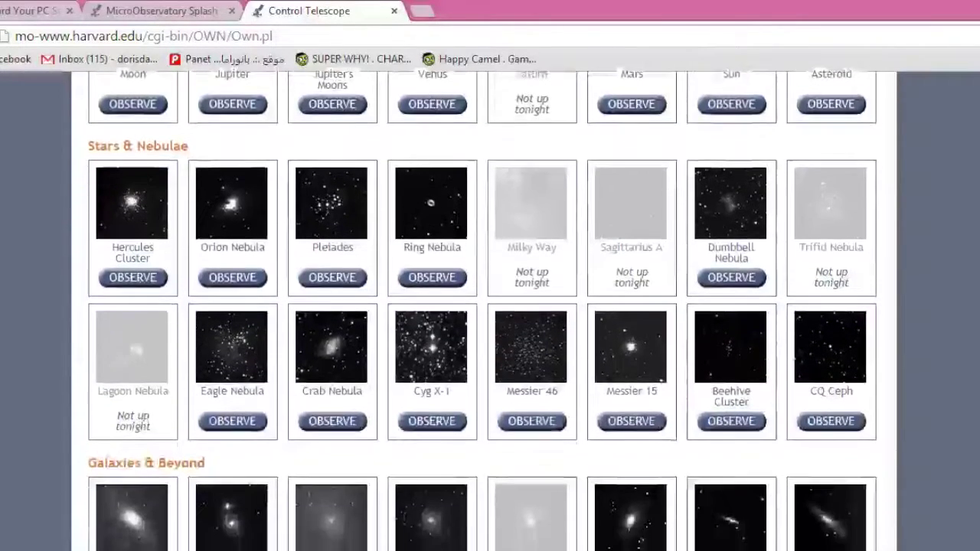
scroll(481, 309, down, 2)
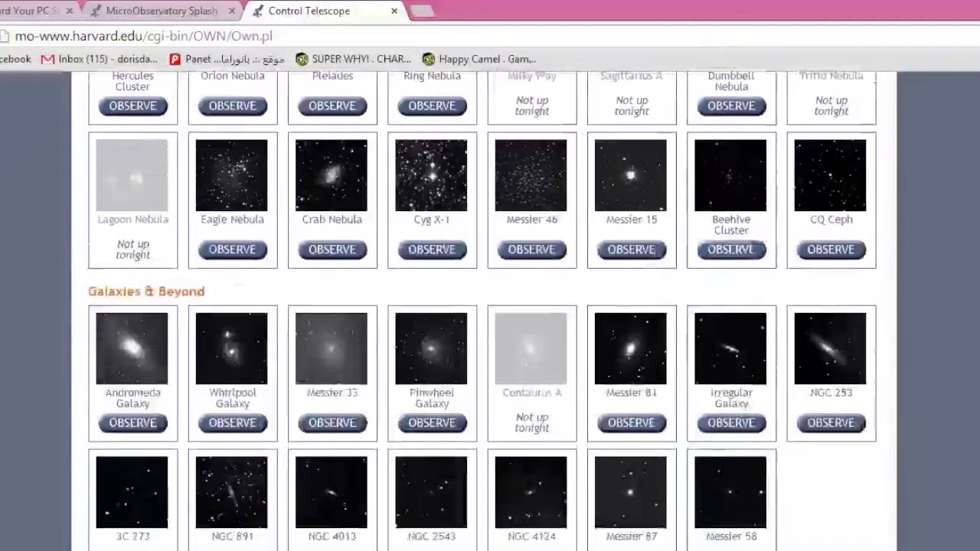
scroll(731, 249, up, 10)
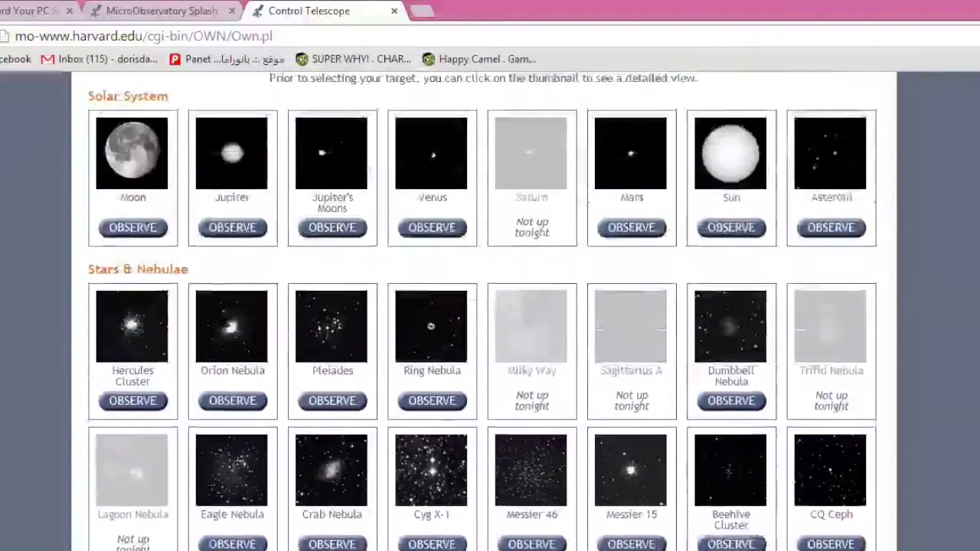
scroll(482, 307, up, 3)
scroll(482, 306, down, 4)
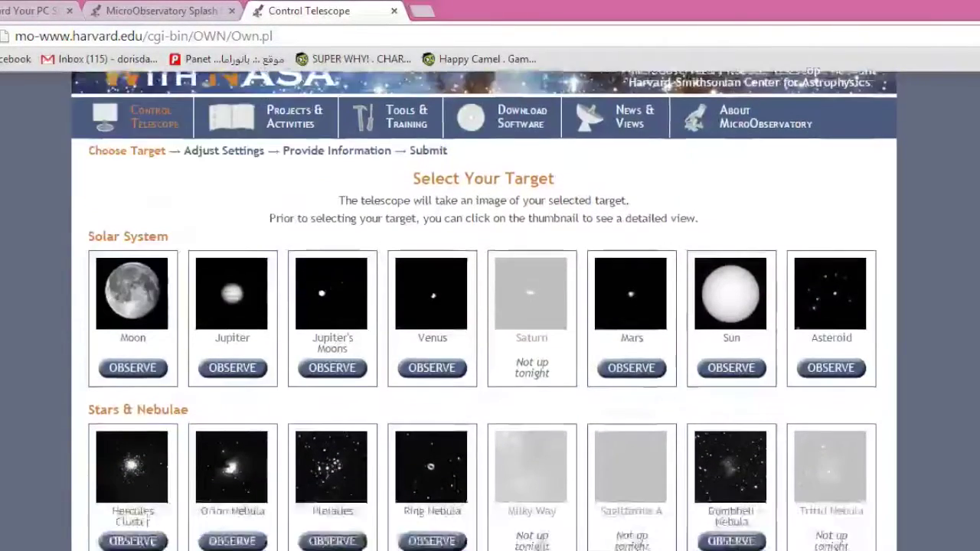
scroll(482, 306, down, 2)
scroll(482, 306, up, 2)
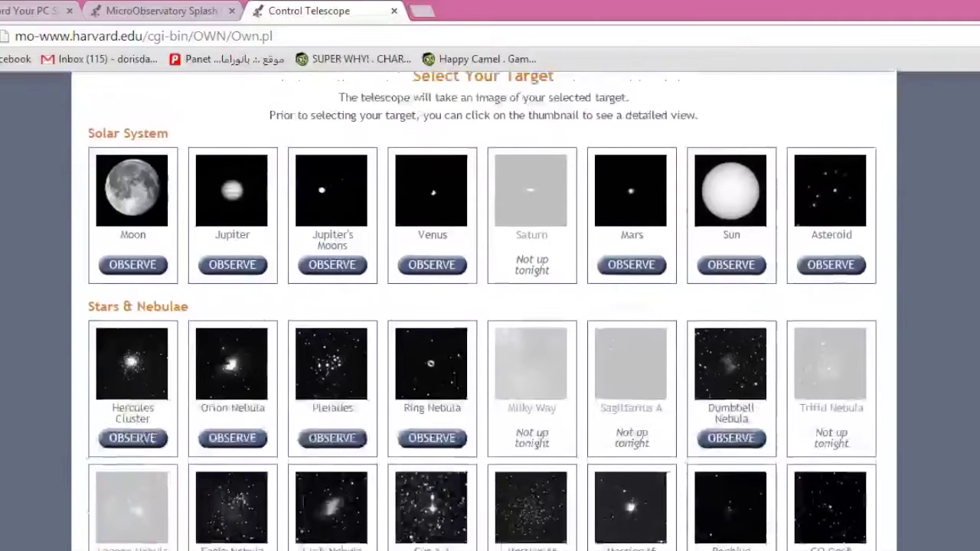
scroll(482, 306, up, 4)
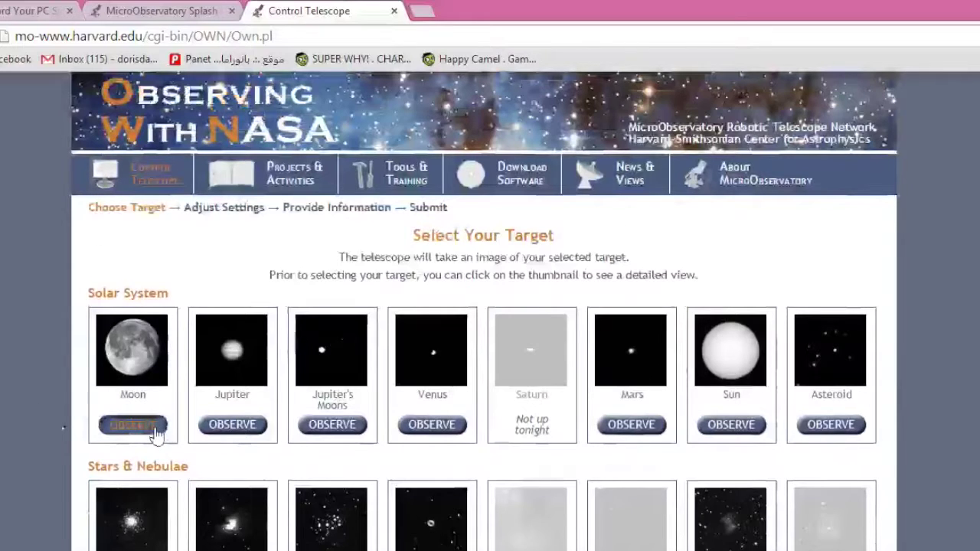
Choose the Moon for observation and apply Normal View - 1°, a 0.1 seconds exposure and the Gray Filter, continuing to the contact information.
click(132, 425)
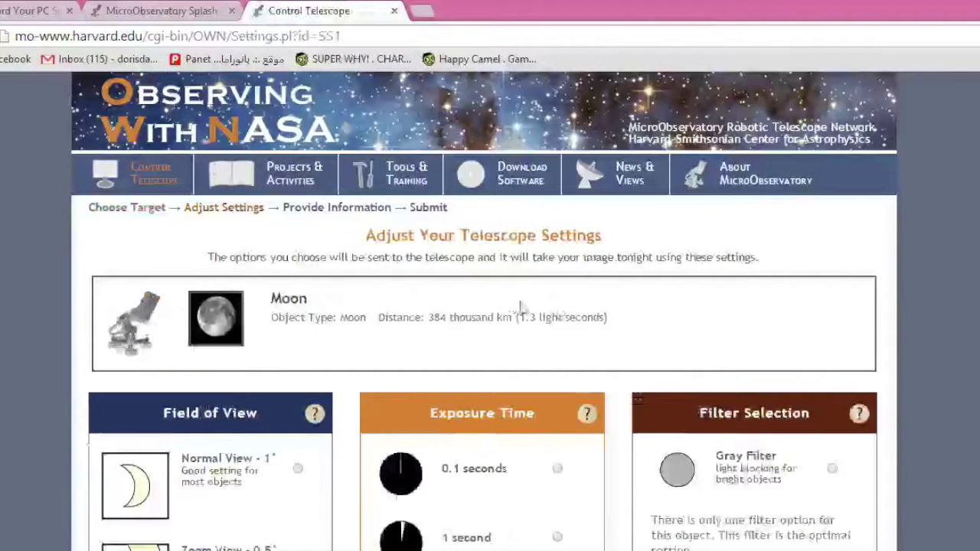
scroll(511, 304, down, 3)
scroll(490, 306, down, 5)
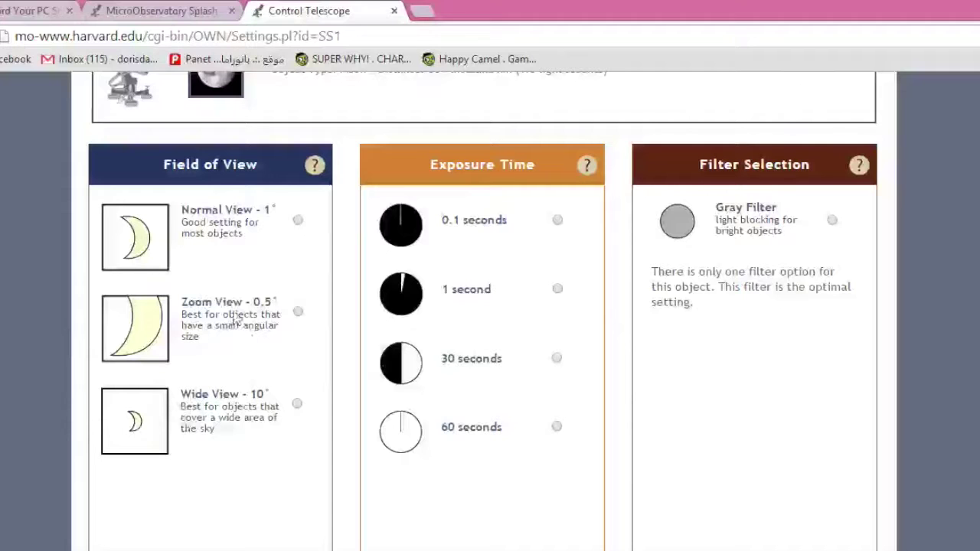
click(298, 222)
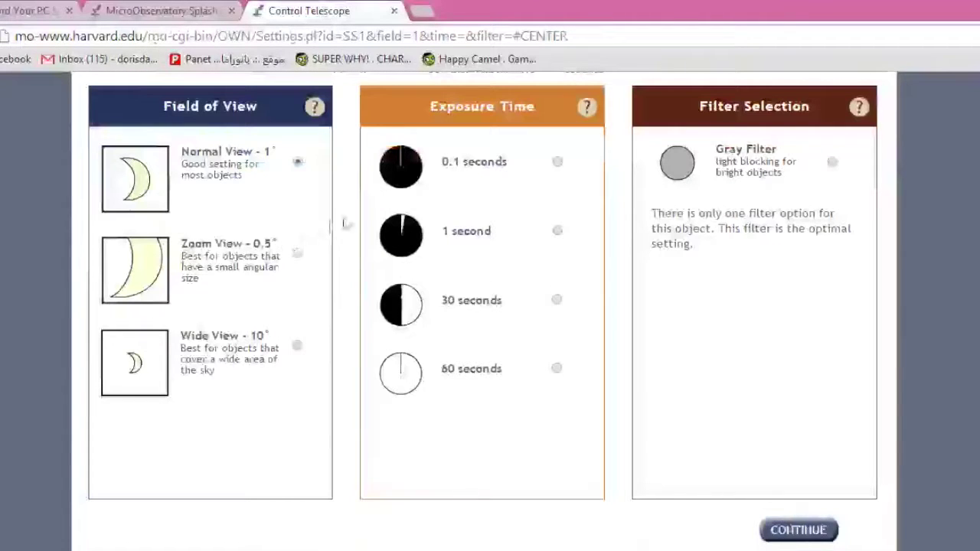
click(558, 232)
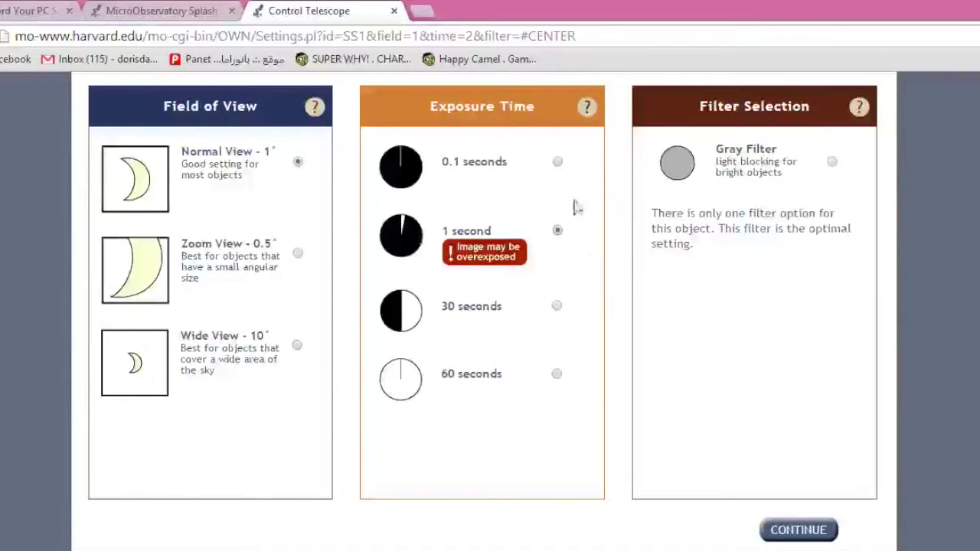
click(558, 162)
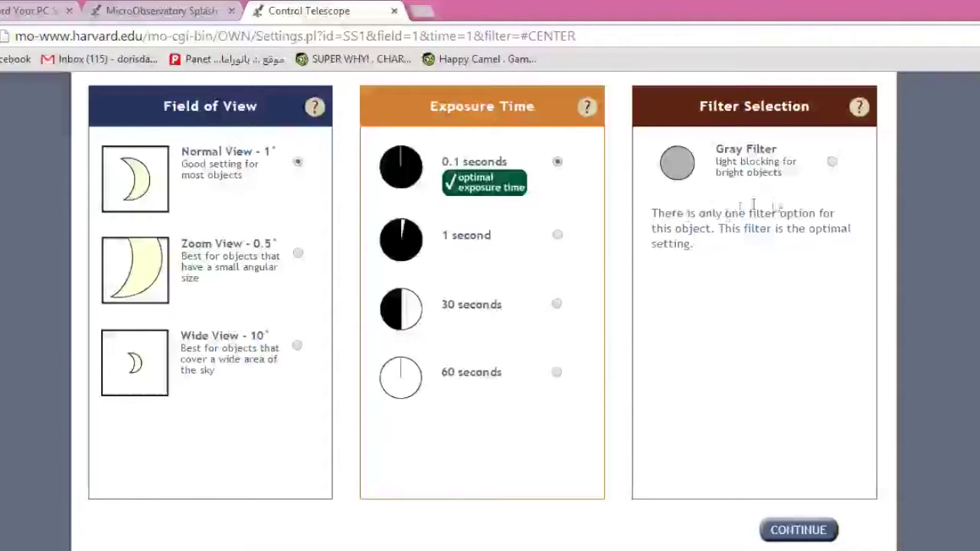
click(832, 163)
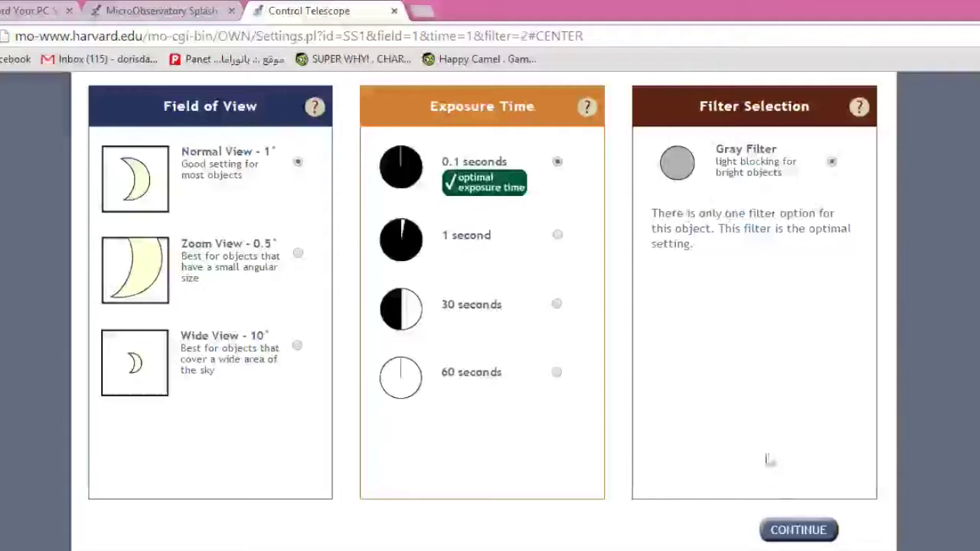
scroll(779, 469, down, 1)
click(785, 496)
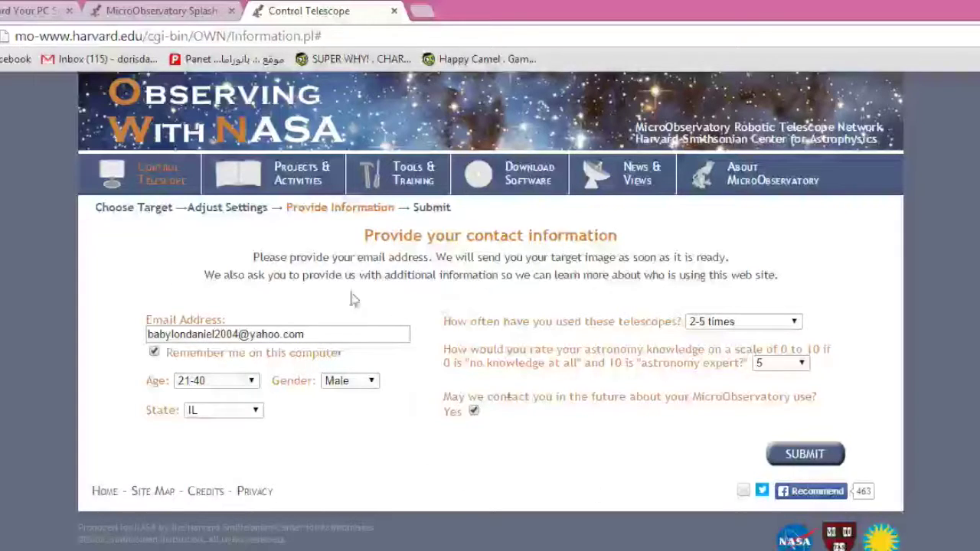
Set the astronomy knowledge rating to 4 and submit the telescope image request.
click(801, 363)
click(782, 200)
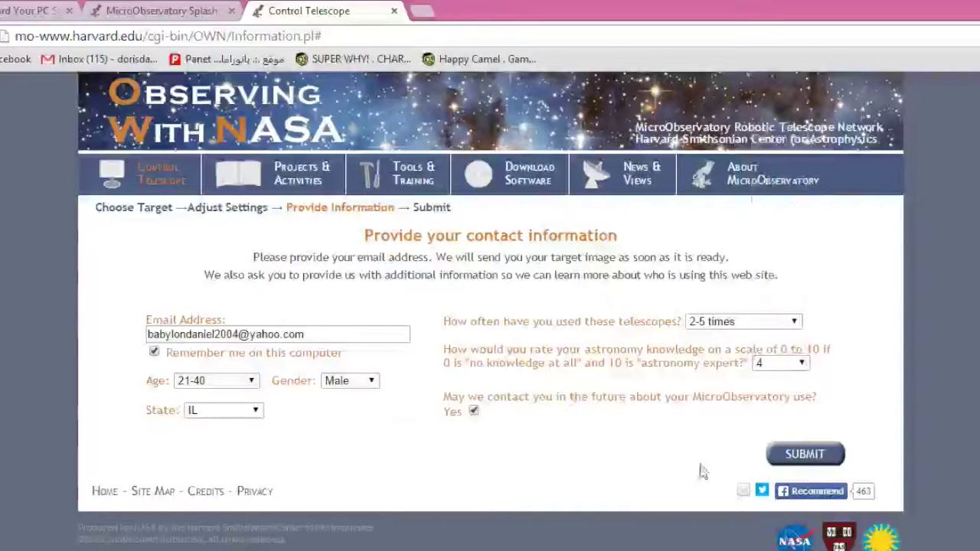
click(815, 456)
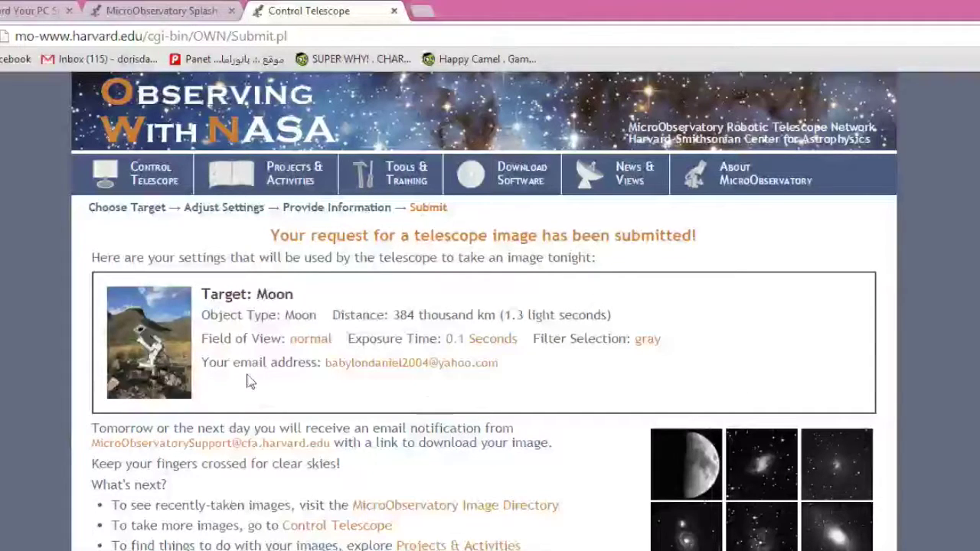
Open the MicroObservatory Image Directory from the submission page and look through the list of recently taken images.
scroll(250, 381, down, 2)
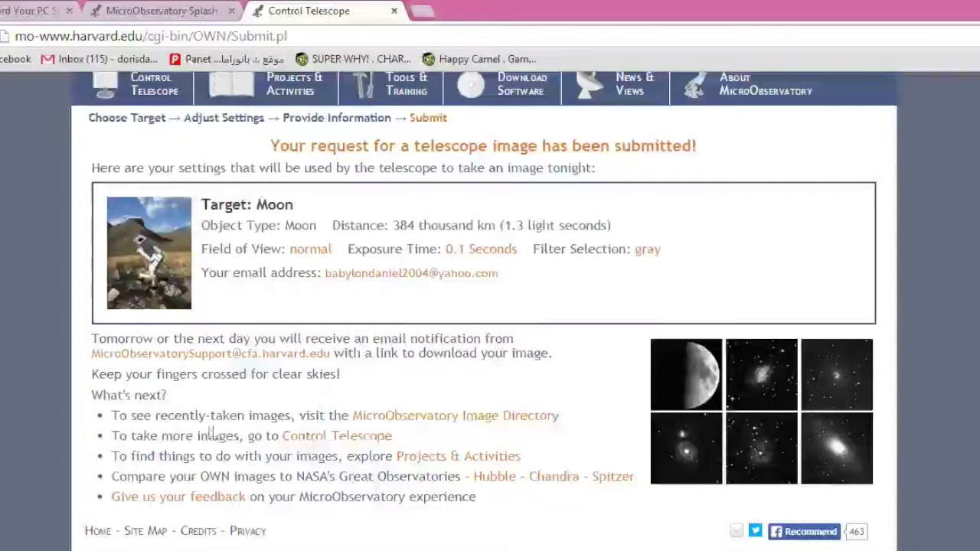
click(458, 418)
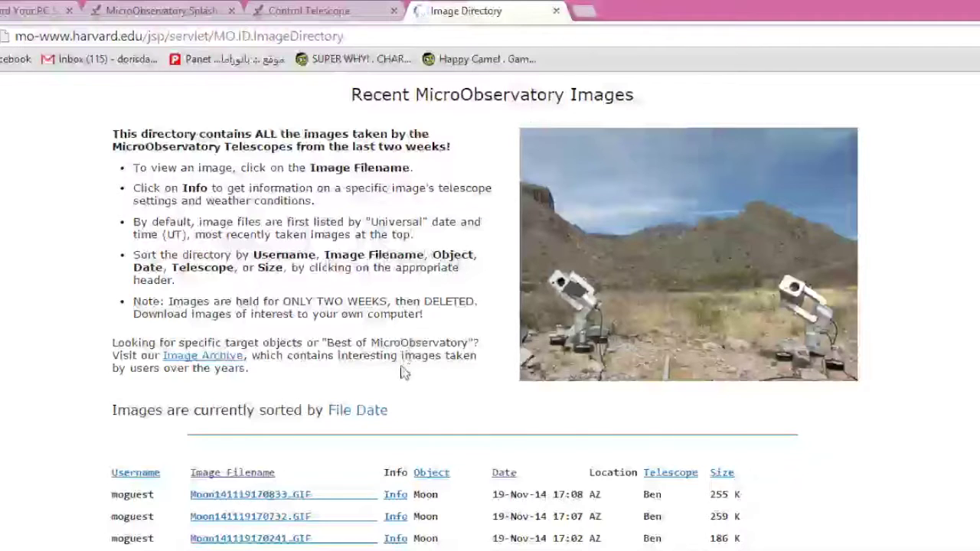
scroll(406, 360, down, 2)
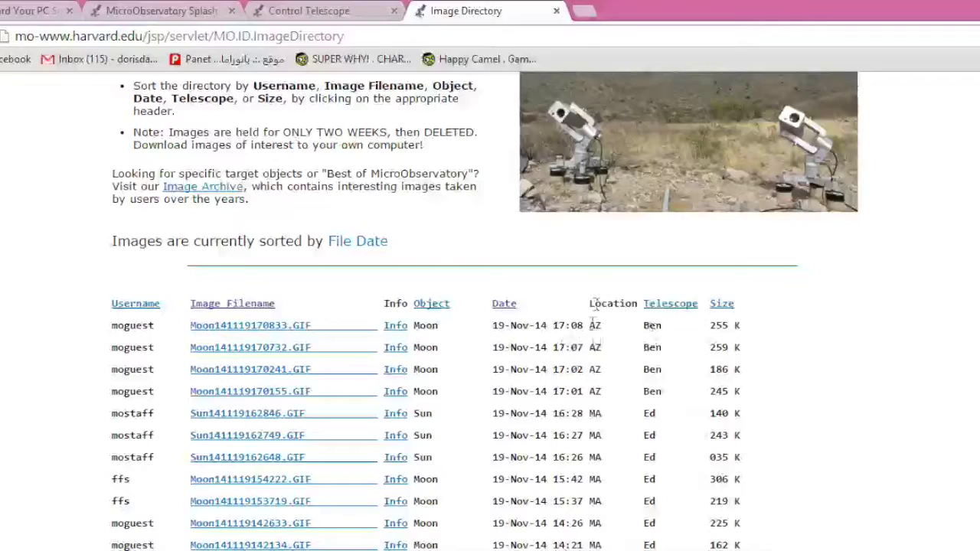
scroll(676, 325, down, 3)
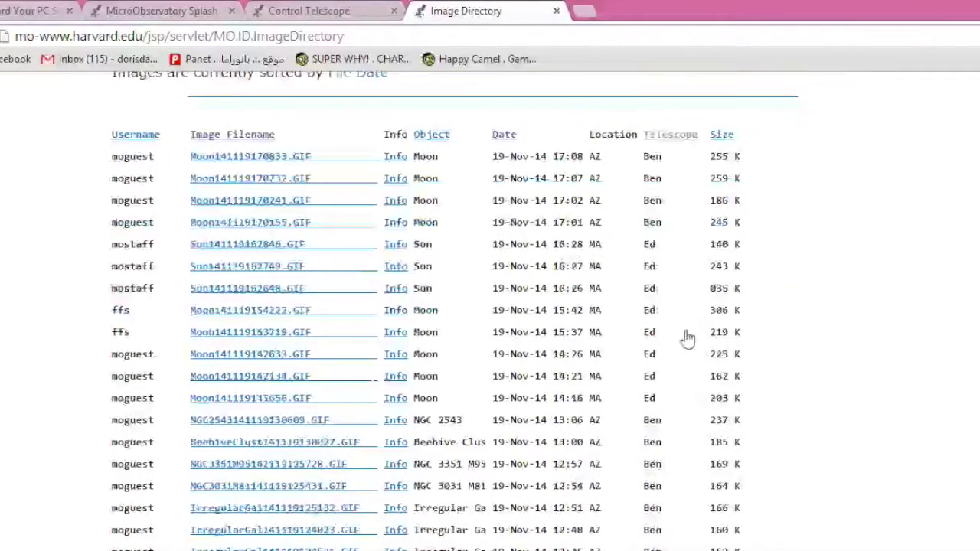
scroll(681, 295, down, 8)
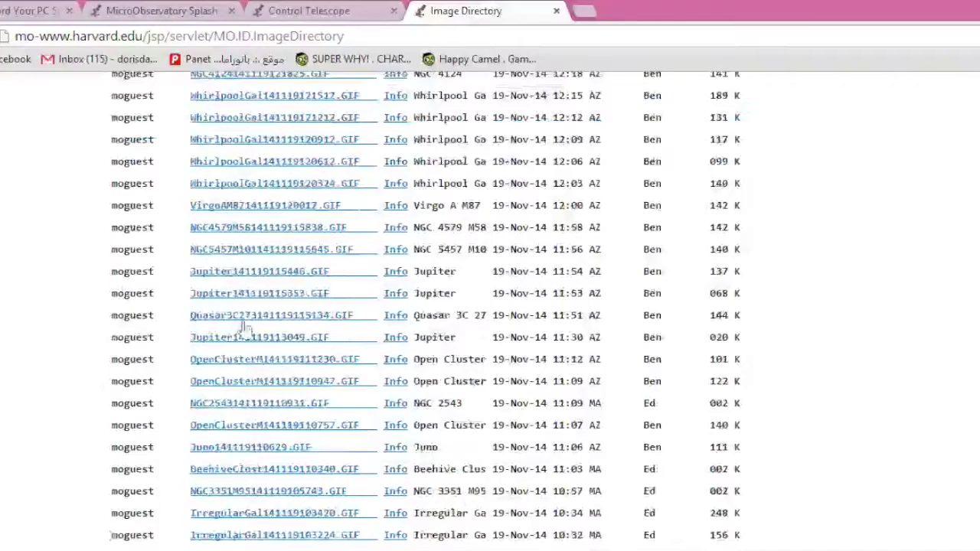
scroll(368, 294, up, 6)
scroll(336, 280, up, 4)
scroll(299, 310, down, 3)
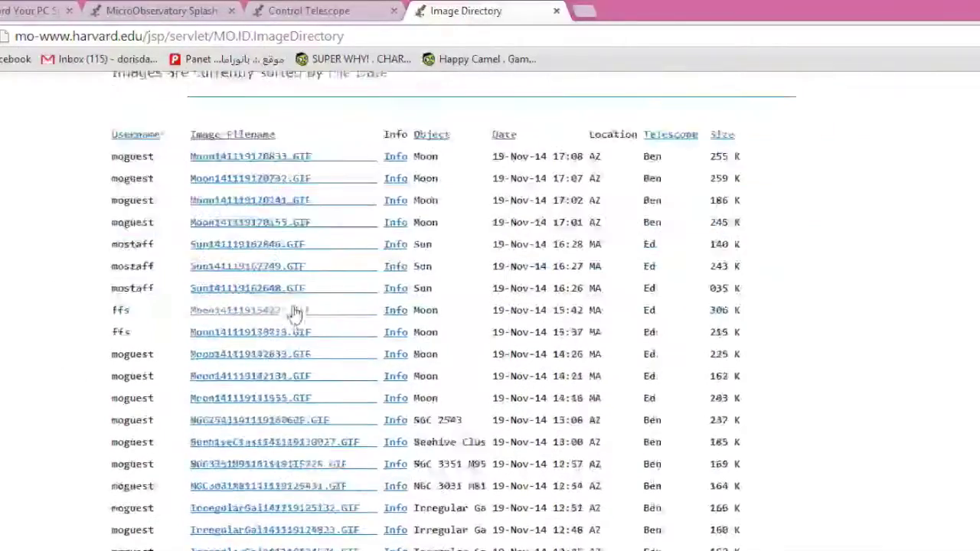
scroll(310, 314, up, 2)
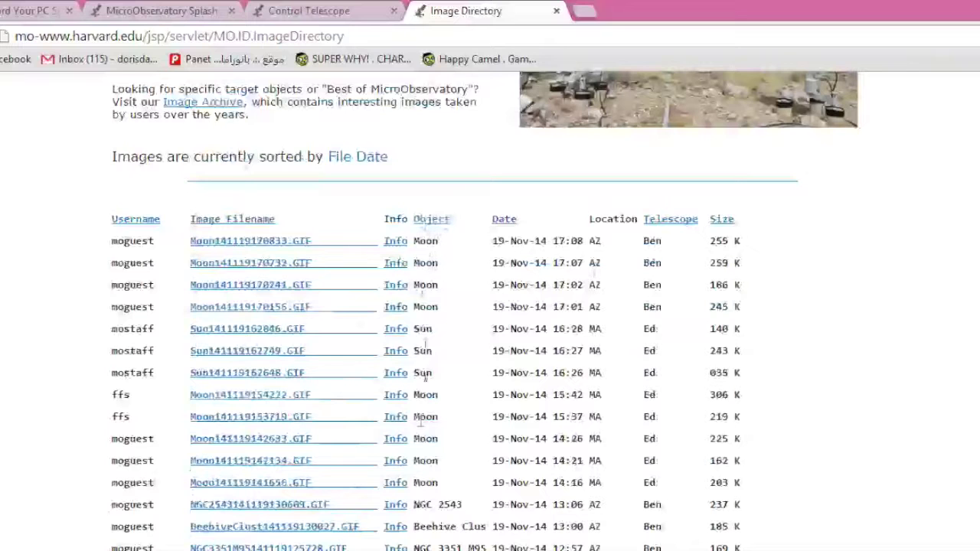
View the recent images Moon141119170833.GIF, Moon141119170732.GIF and Moon141119170241.GIF one after another, returning to the image directory each time.
click(253, 244)
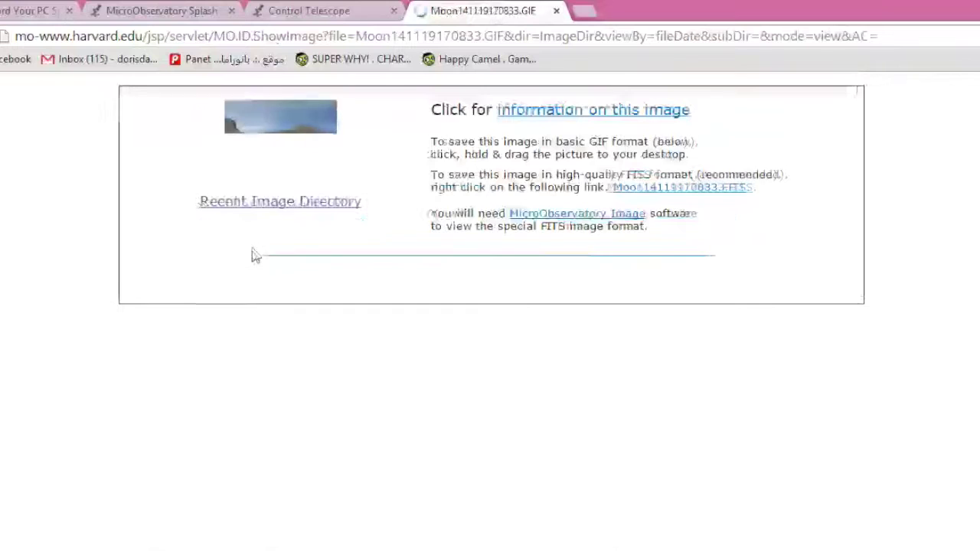
scroll(138, 261, down, 3)
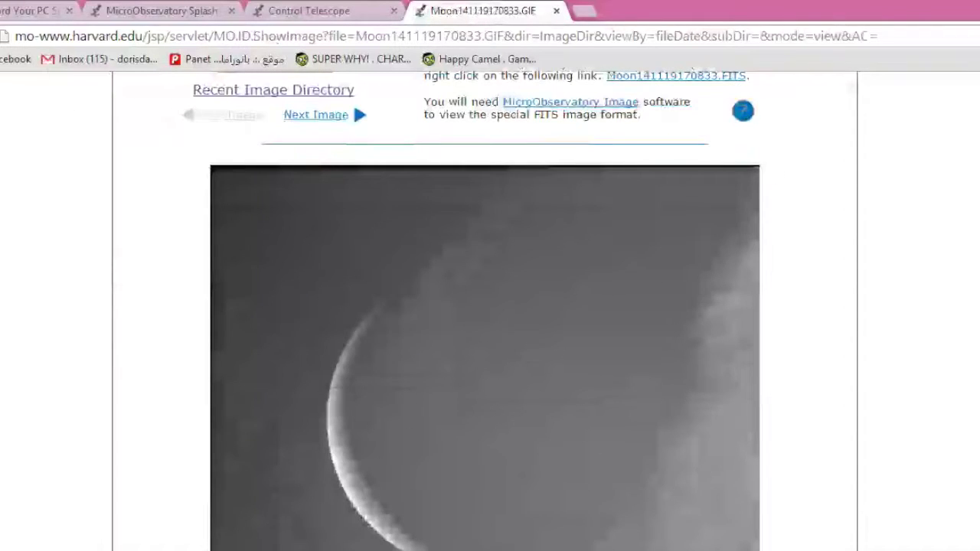
key(alt+Left)
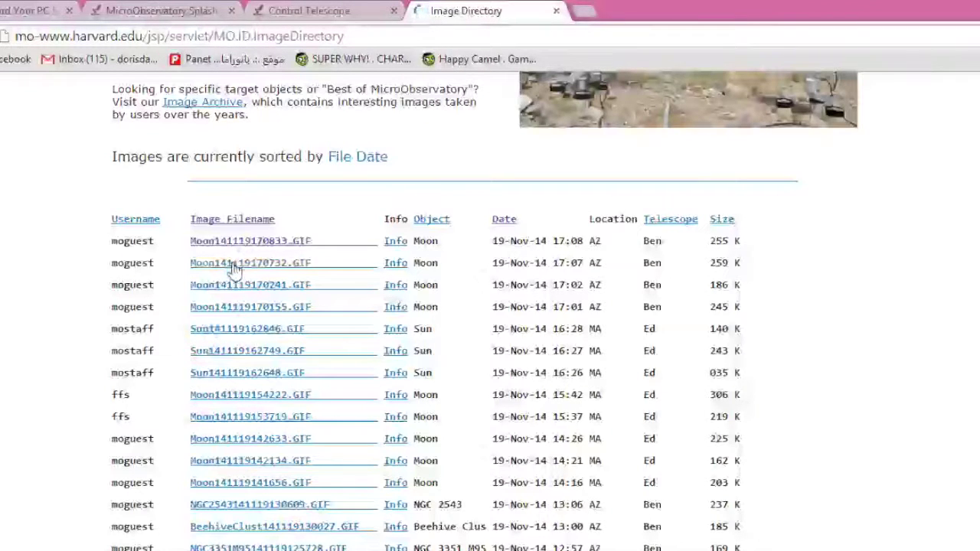
click(234, 266)
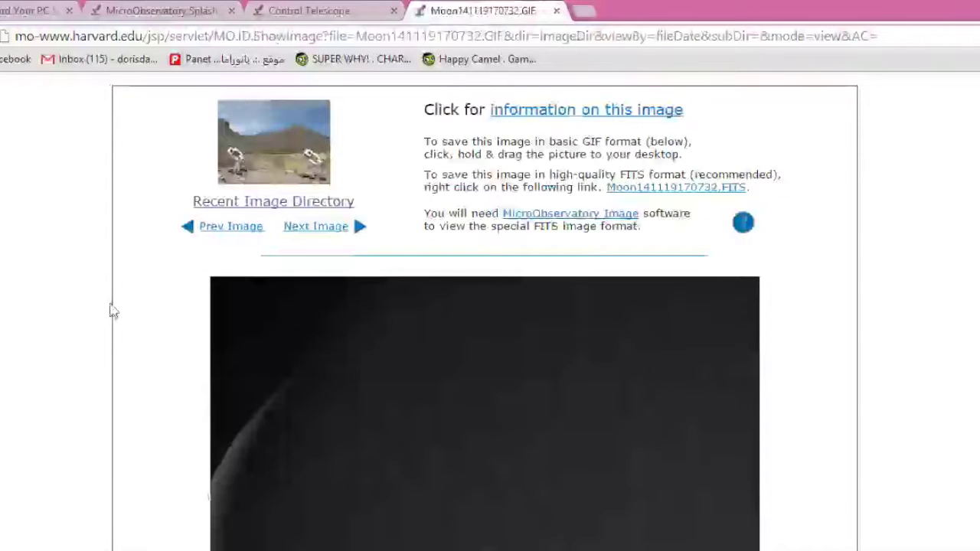
scroll(113, 306, down, 3)
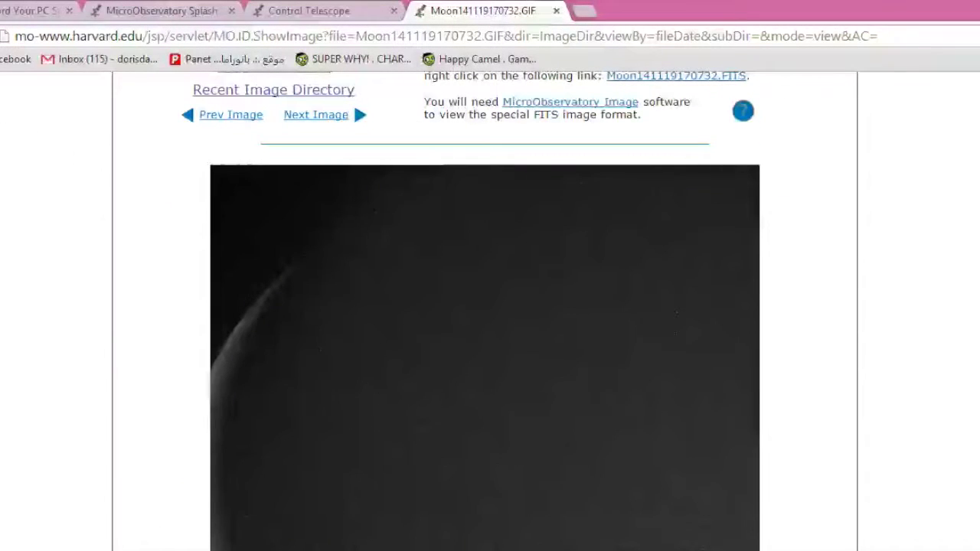
key(alt+Left)
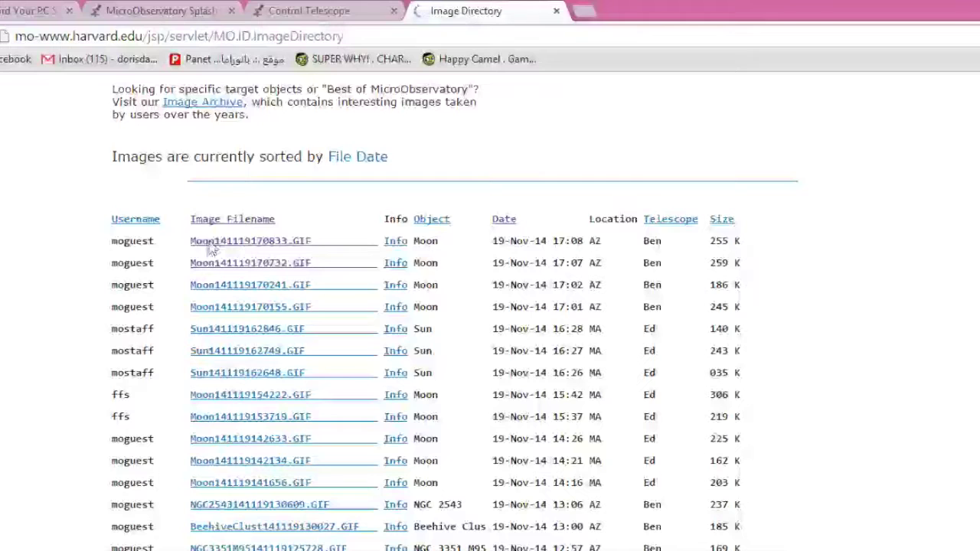
click(222, 286)
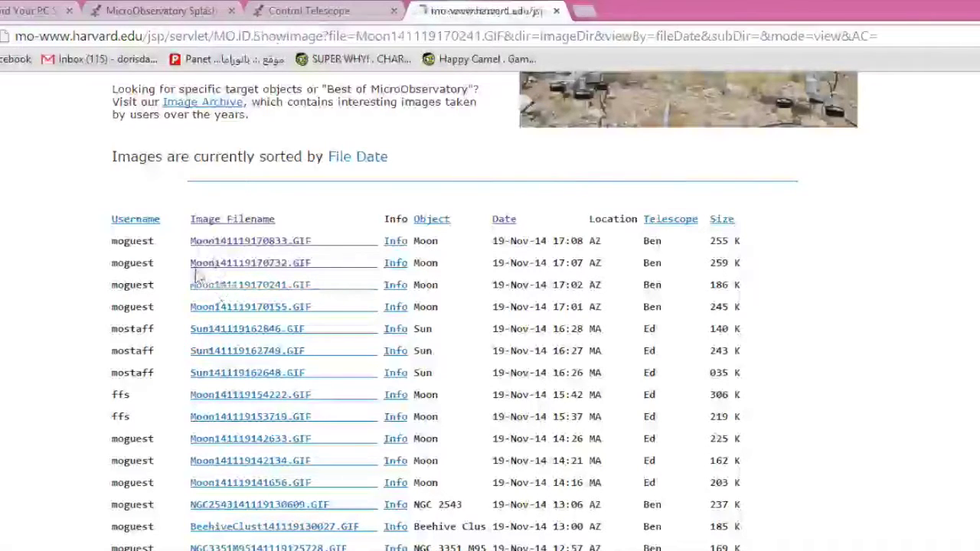
scroll(162, 277, down, 3)
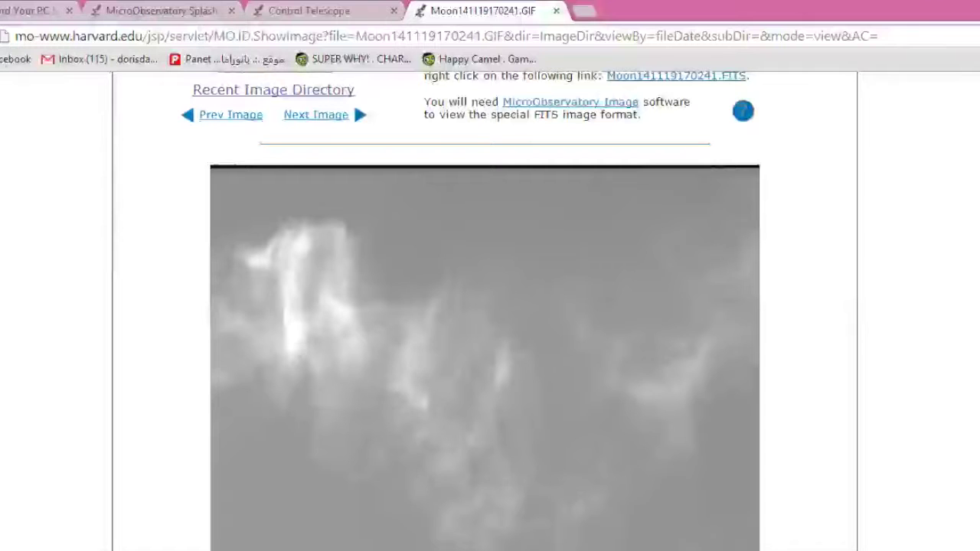
key(alt+Left)
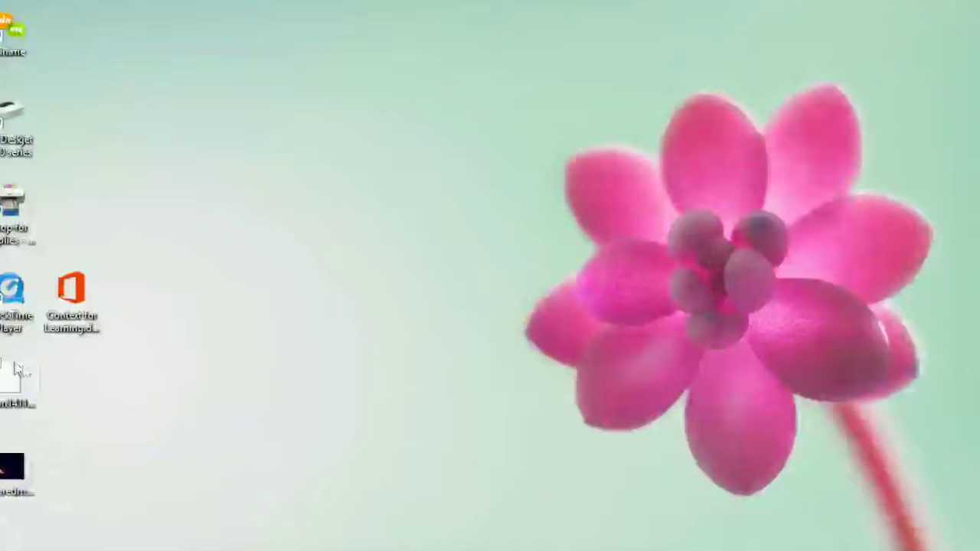
Try to open the Moon FITS file on the desktop, and return to the telescope request submission page in the browser.
double_click(9, 382)
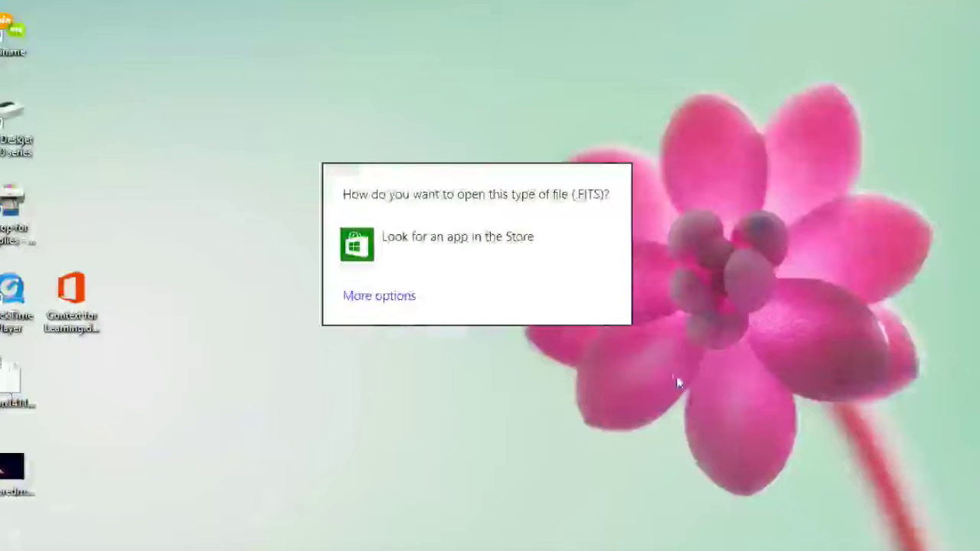
click(653, 372)
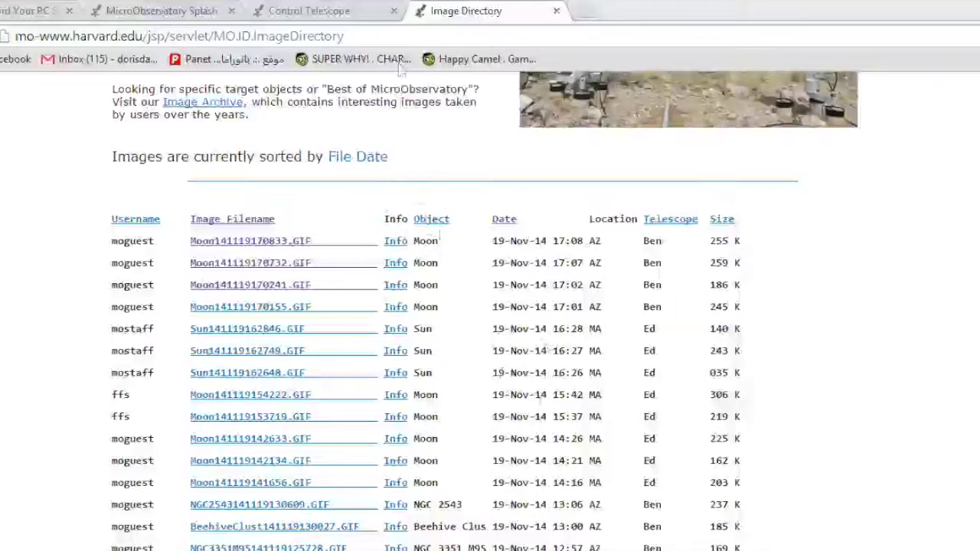
click(289, 13)
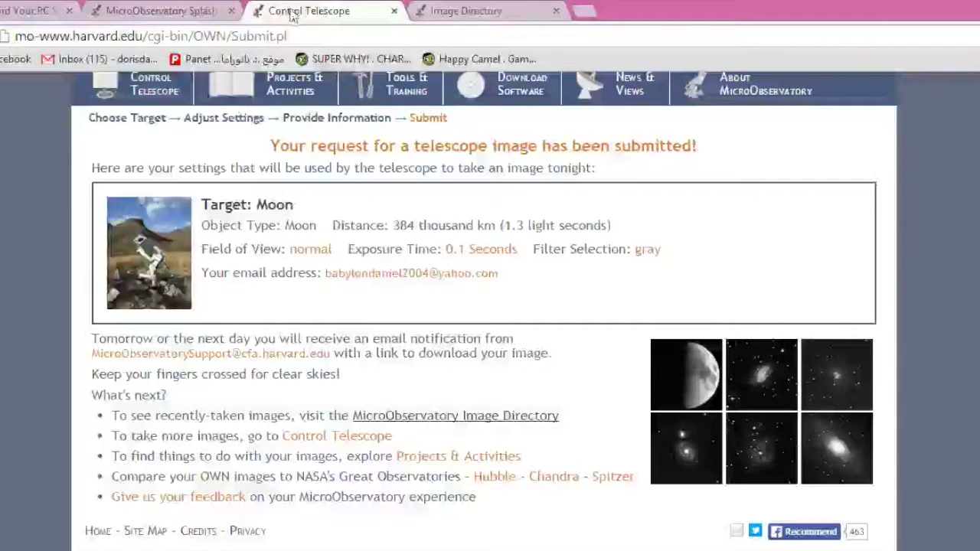
scroll(398, 222, up, 2)
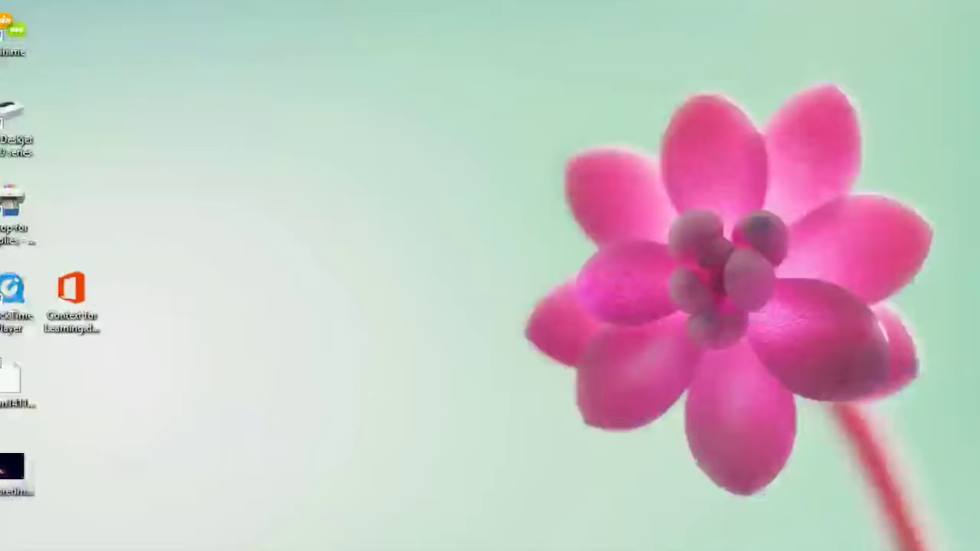
Launch MicroObservatory Image by running run.bat from the MicroObservatoryImageWindows2.3 folder in Downloads, and reposition its window fully into view.
key(super+e)
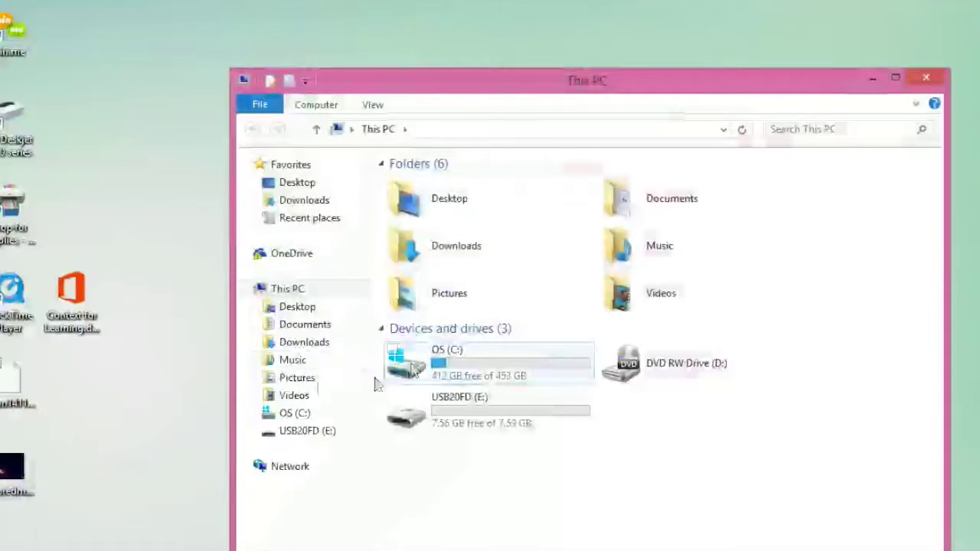
click(309, 203)
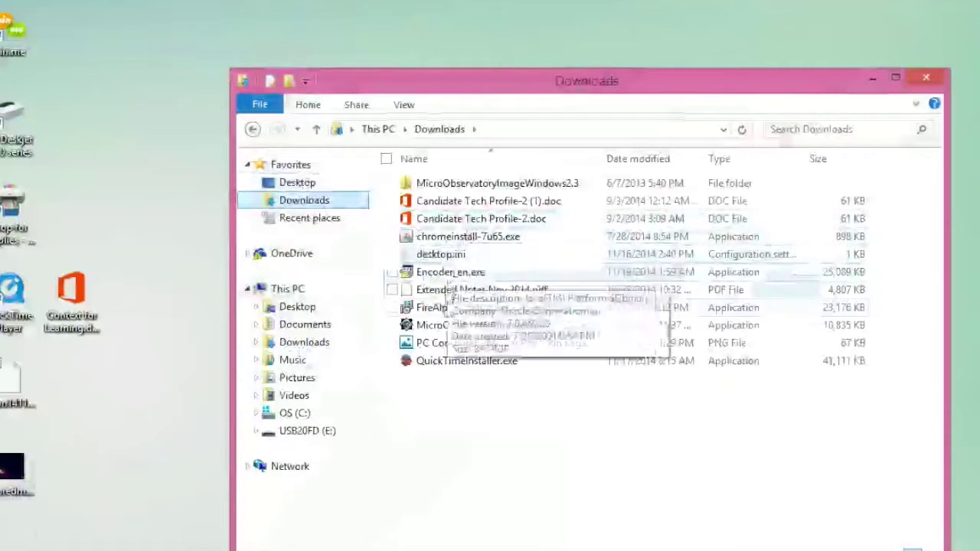
double_click(450, 188)
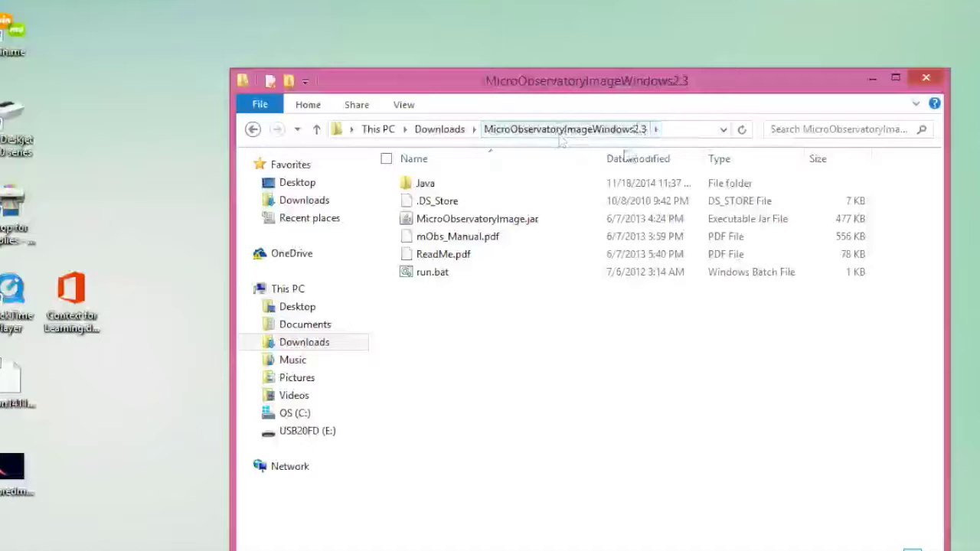
double_click(444, 278)
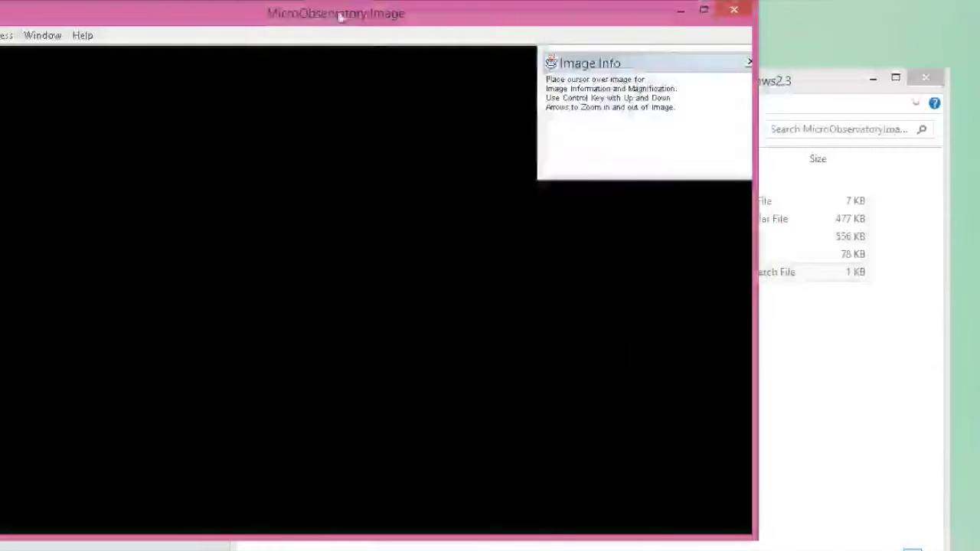
drag(344, 25, 452, 17)
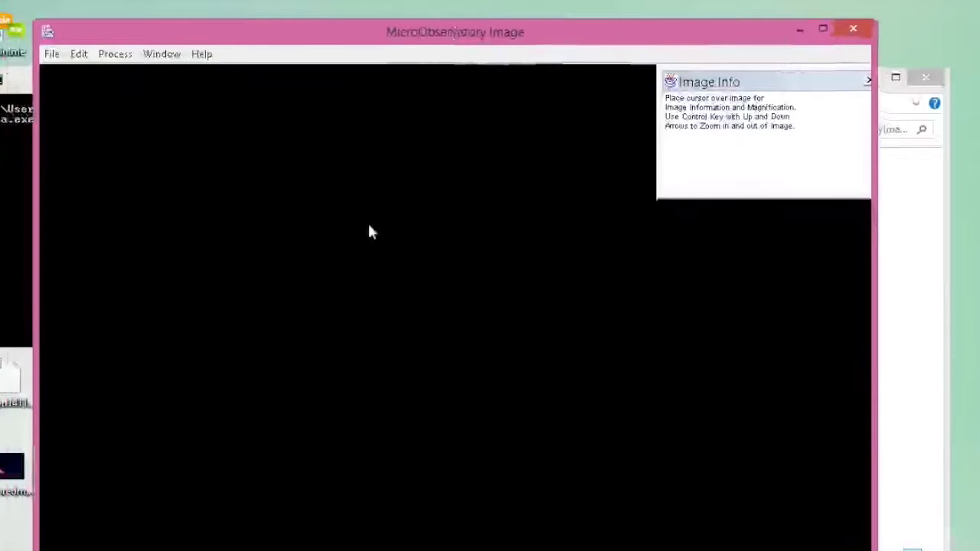
drag(369, 29, 444, 36)
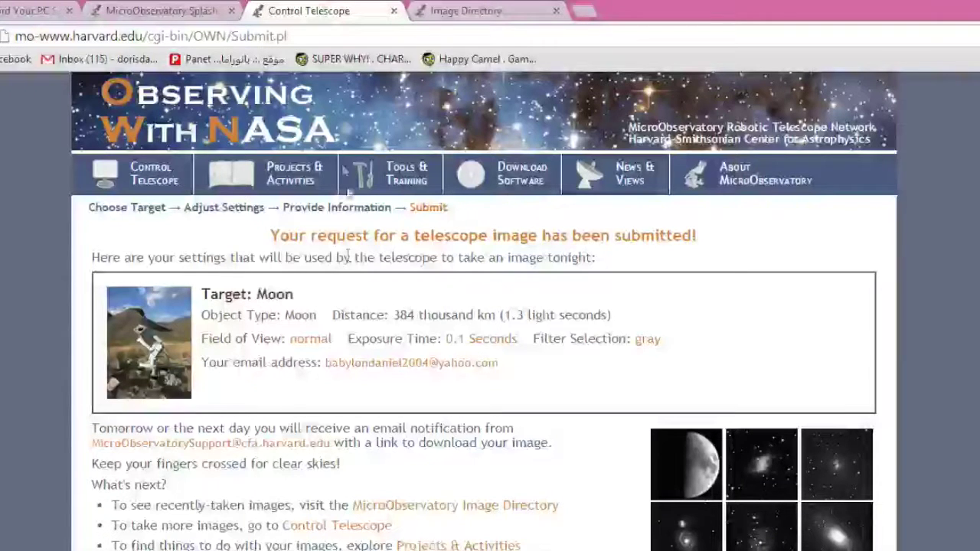
click(429, 12)
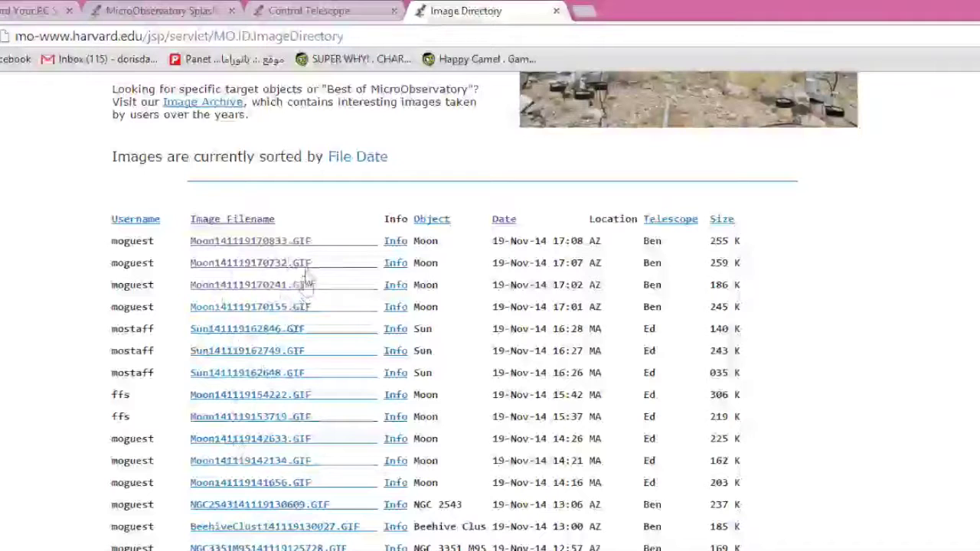
click(310, 16)
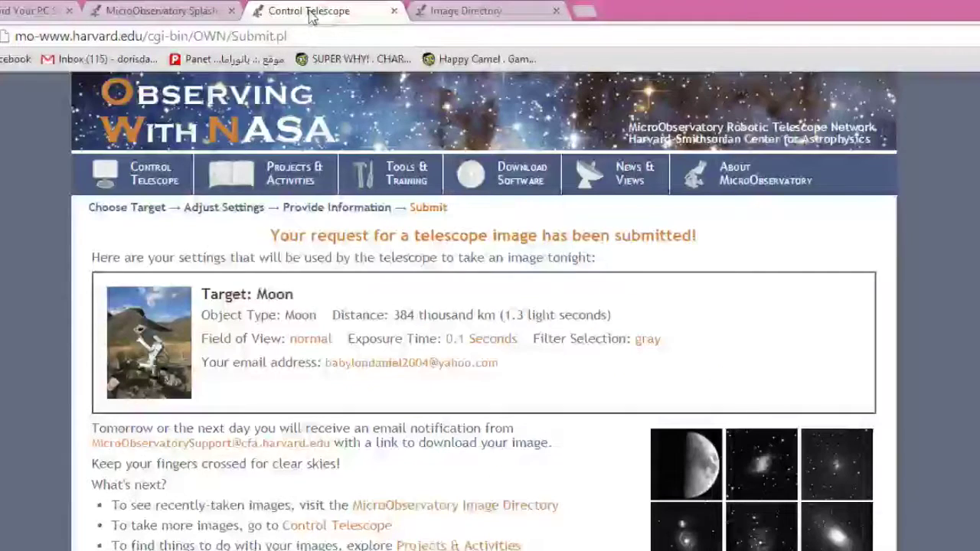
click(455, 15)
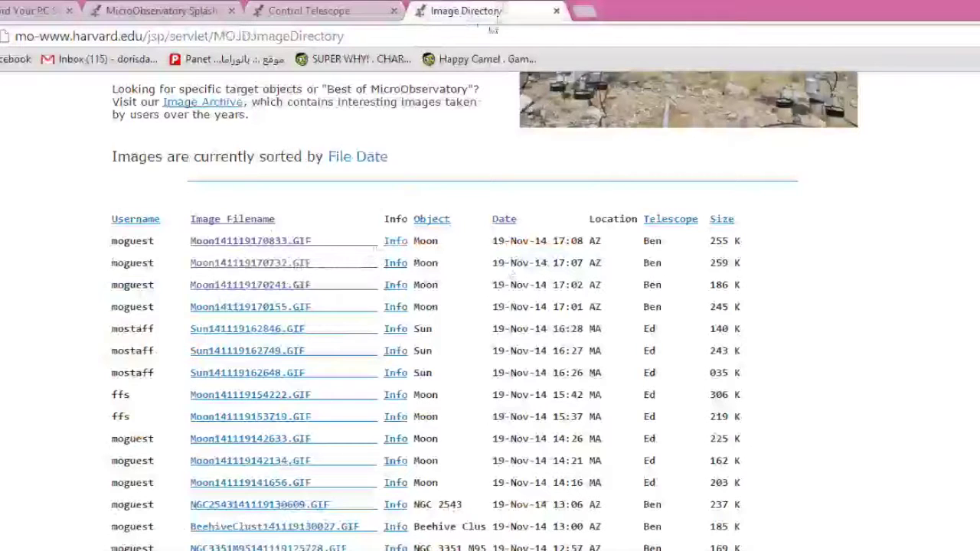
click(302, 14)
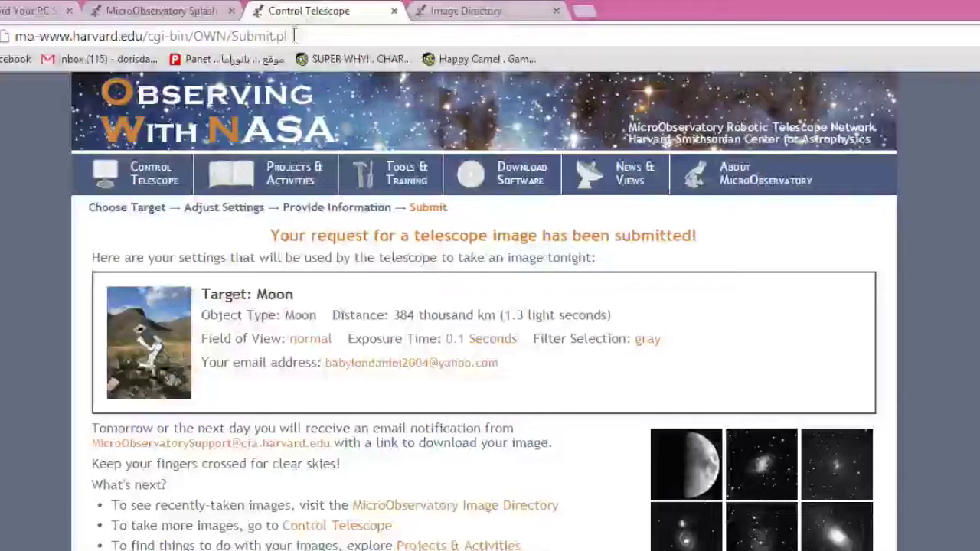
click(446, 13)
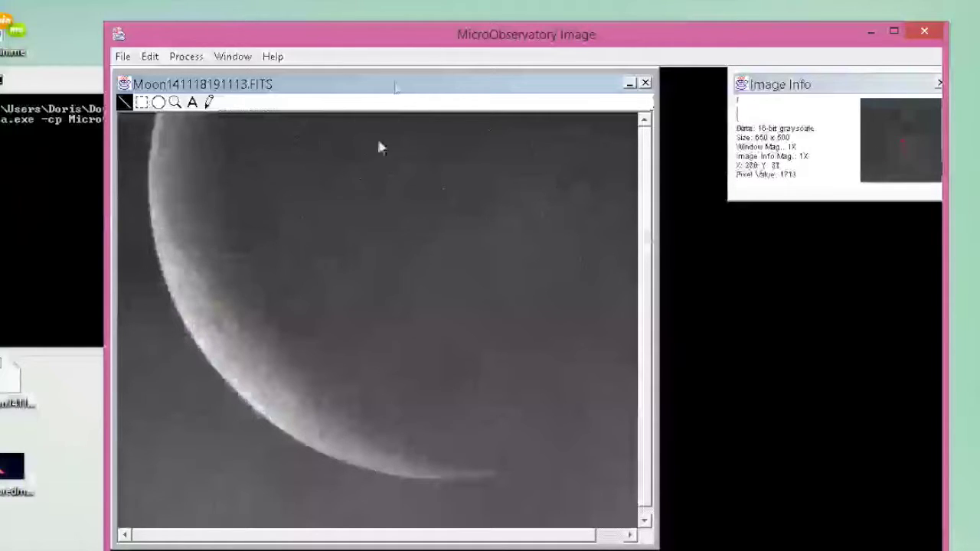
Examine the Save As formats offered for the open Moon141118191113.FITS image in MicroObservatory Image.
drag(411, 43, 397, 28)
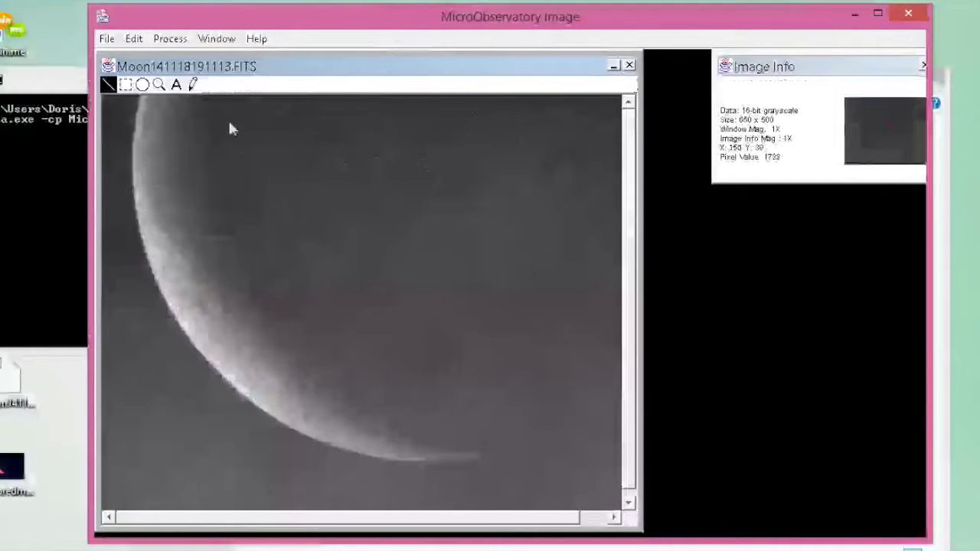
click(106, 38)
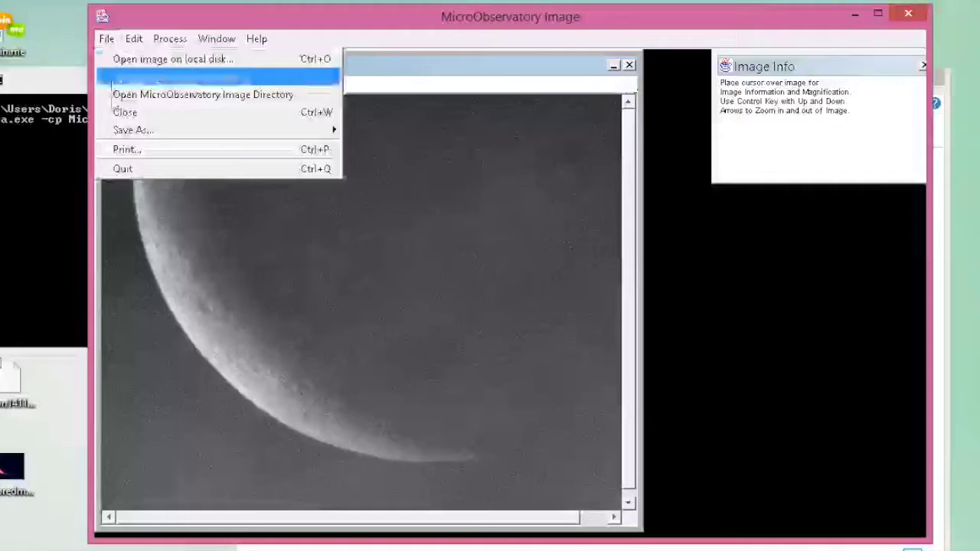
mouse_move(117, 134)
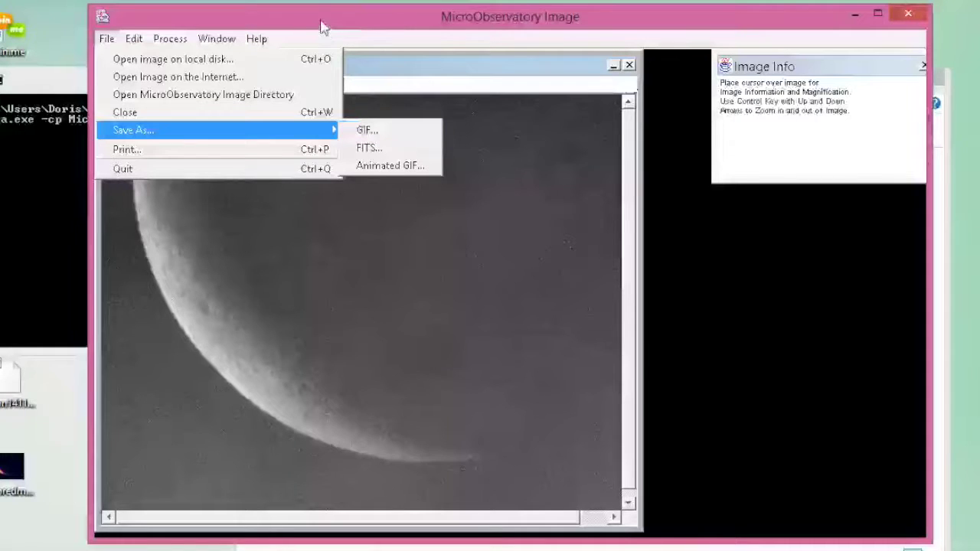
click(389, 69)
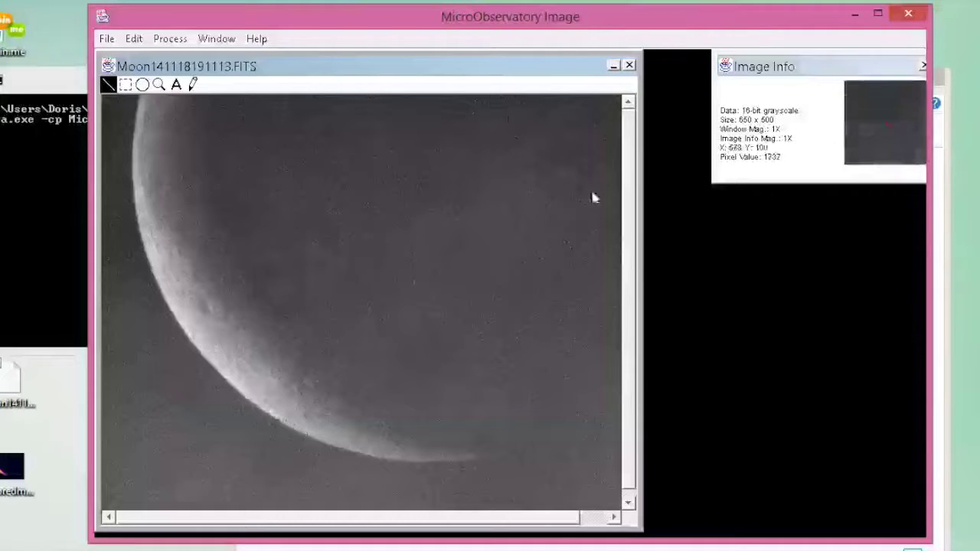
Adjust the Moon image's brightness range to a maximum of 1792 and a minimum of 1737.
click(170, 39)
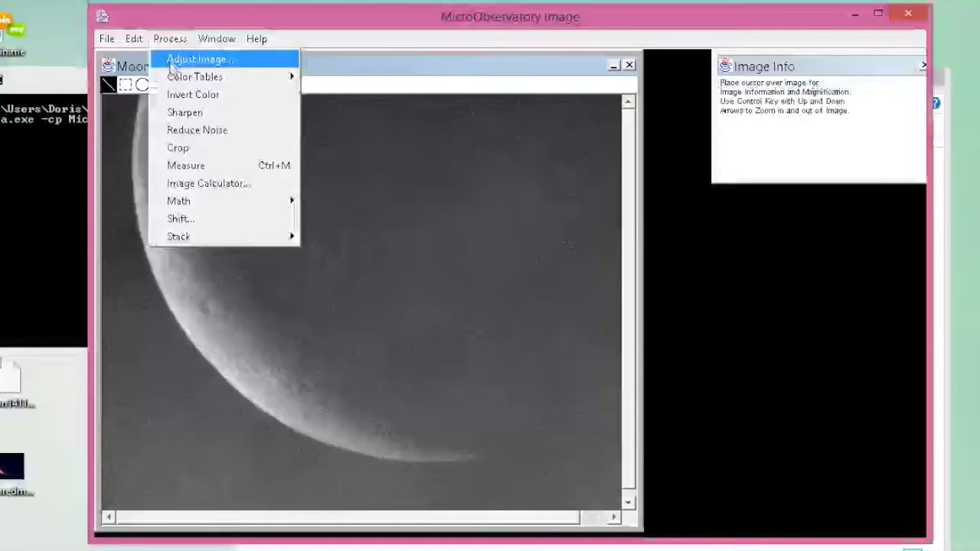
click(172, 66)
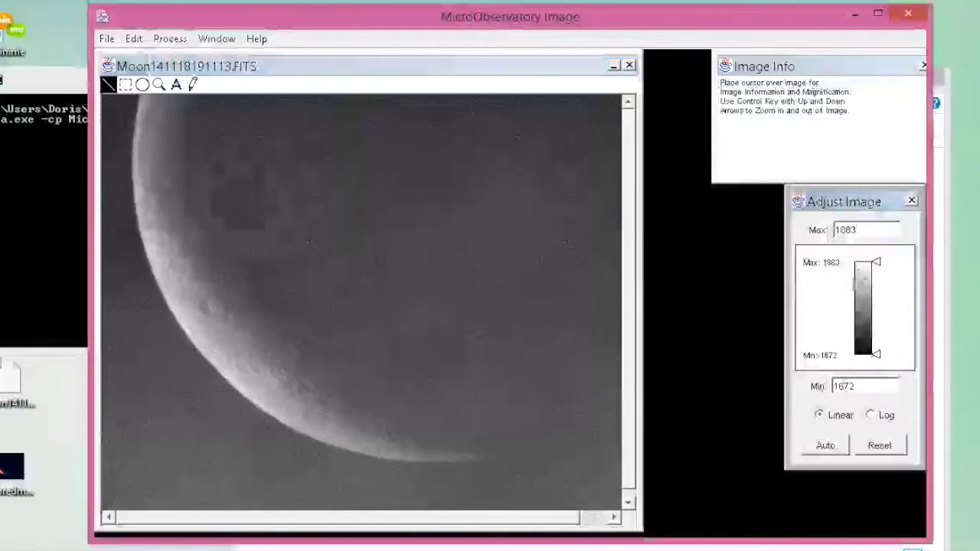
drag(878, 266, 877, 302)
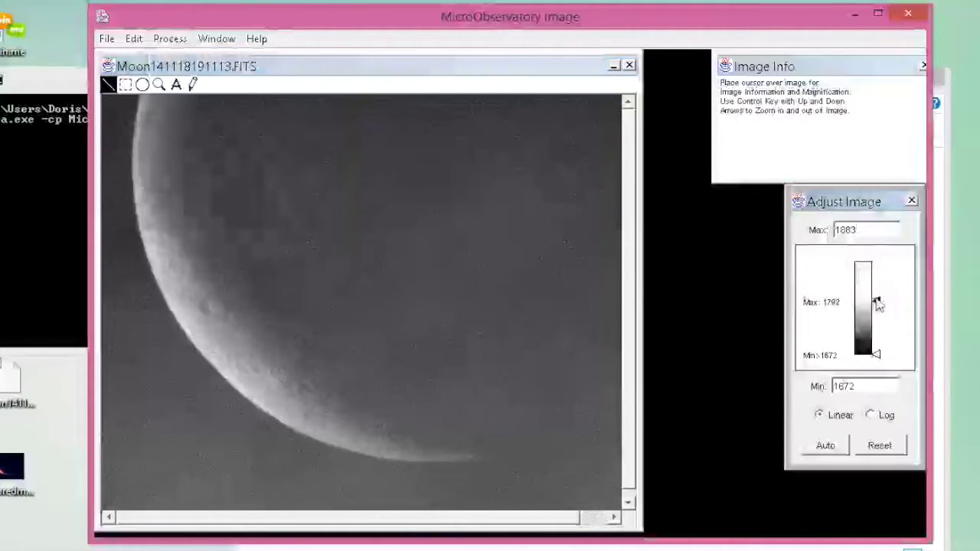
drag(879, 354, 879, 329)
Apply the red color table to the Moon image.
click(170, 38)
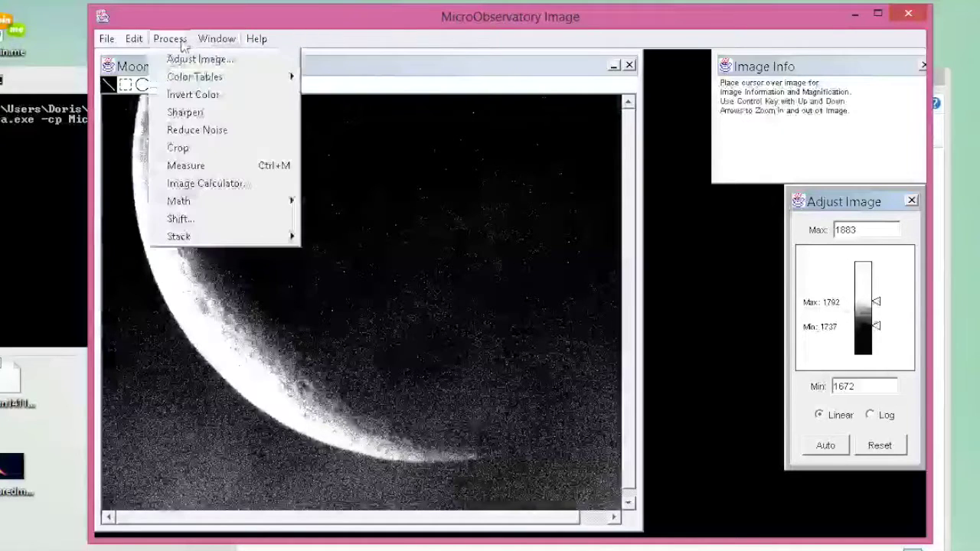
mouse_move(222, 77)
click(345, 96)
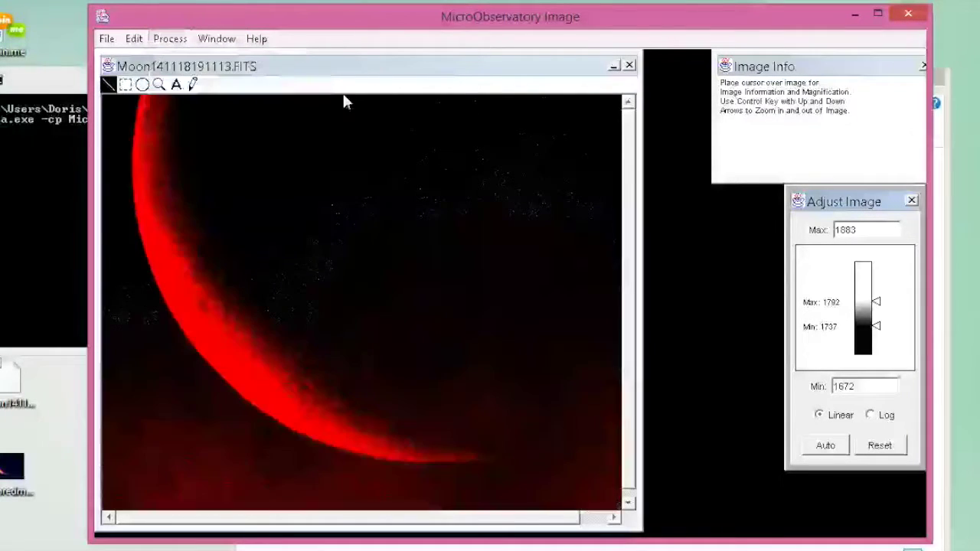
Change the Moon image's color table to green.
click(172, 39)
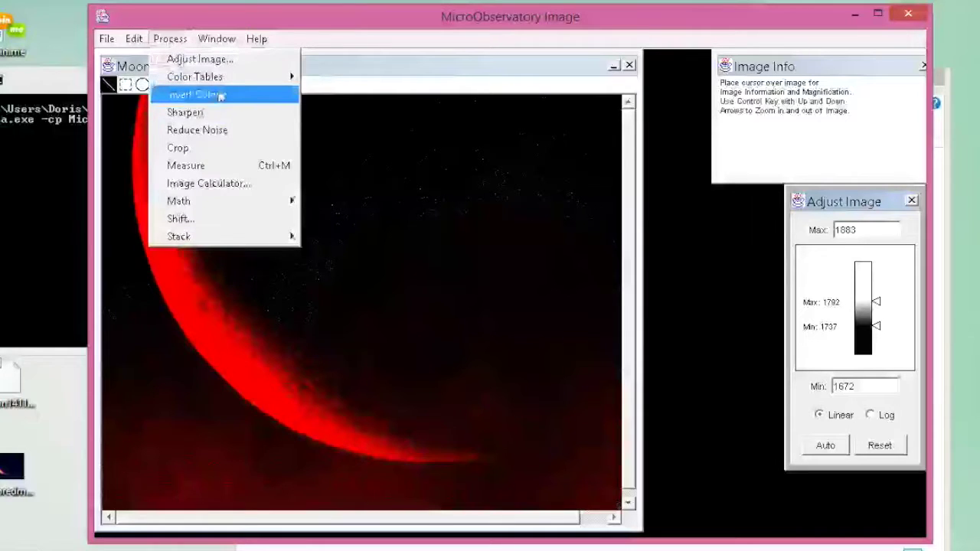
mouse_move(252, 77)
click(345, 113)
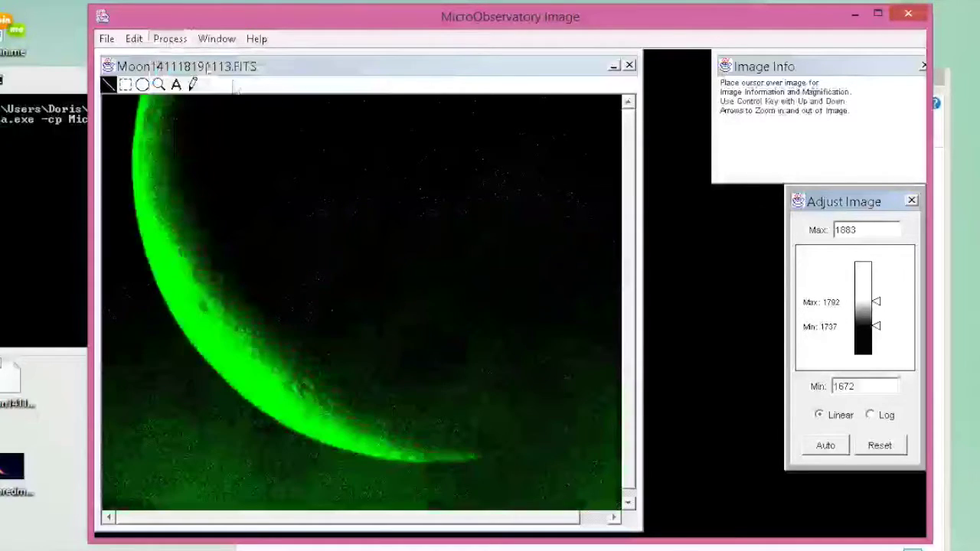
Change the Moon image's color table to Spectrum.
click(183, 40)
mouse_move(207, 80)
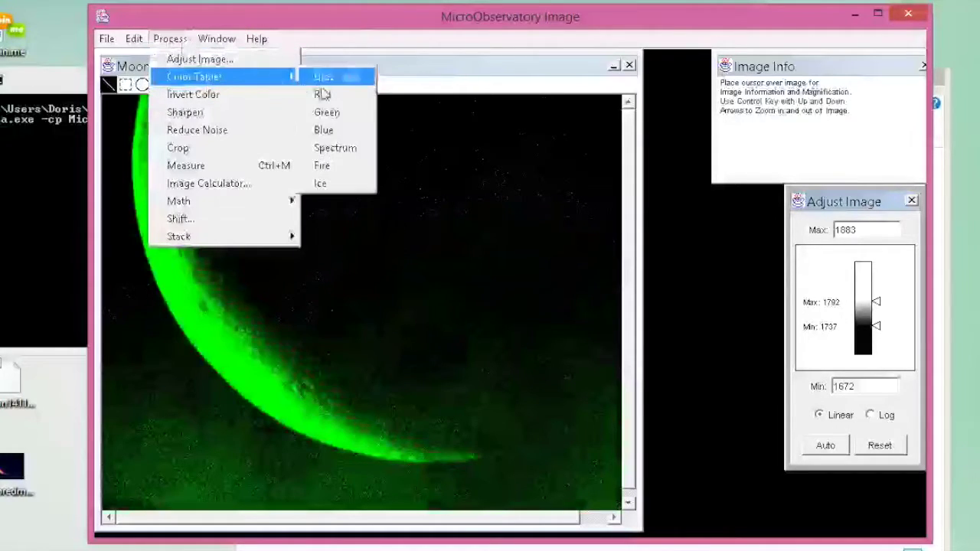
click(326, 148)
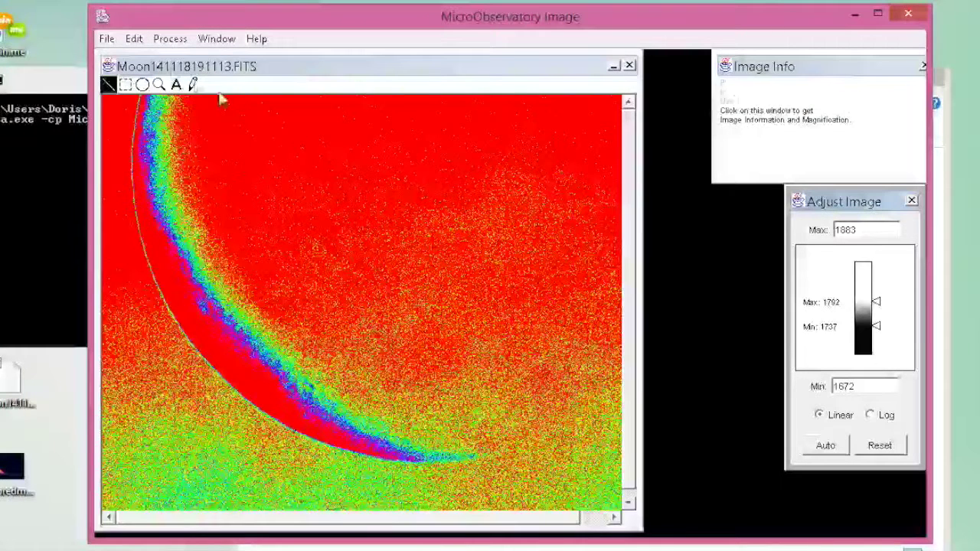
Apply the Ice color table to the Moon image.
click(161, 42)
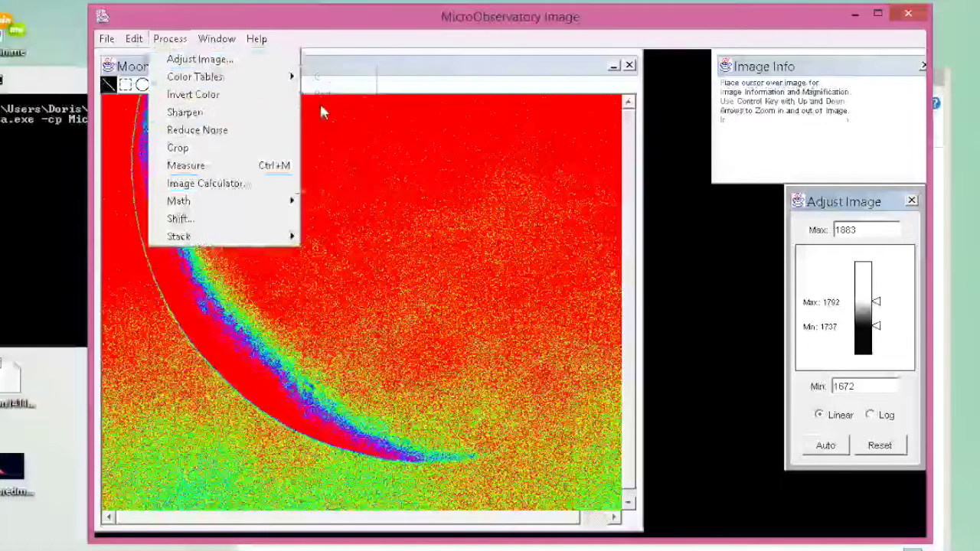
mouse_move(281, 84)
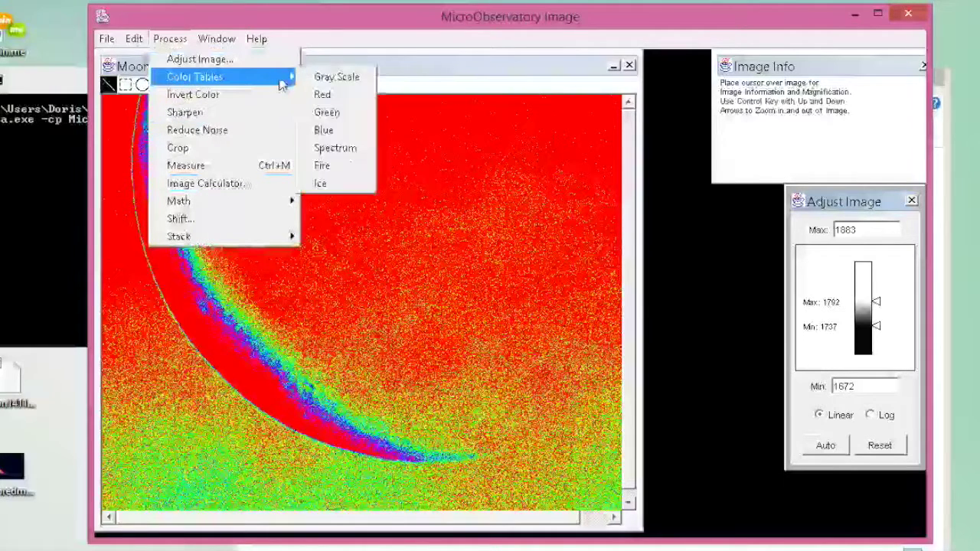
click(325, 182)
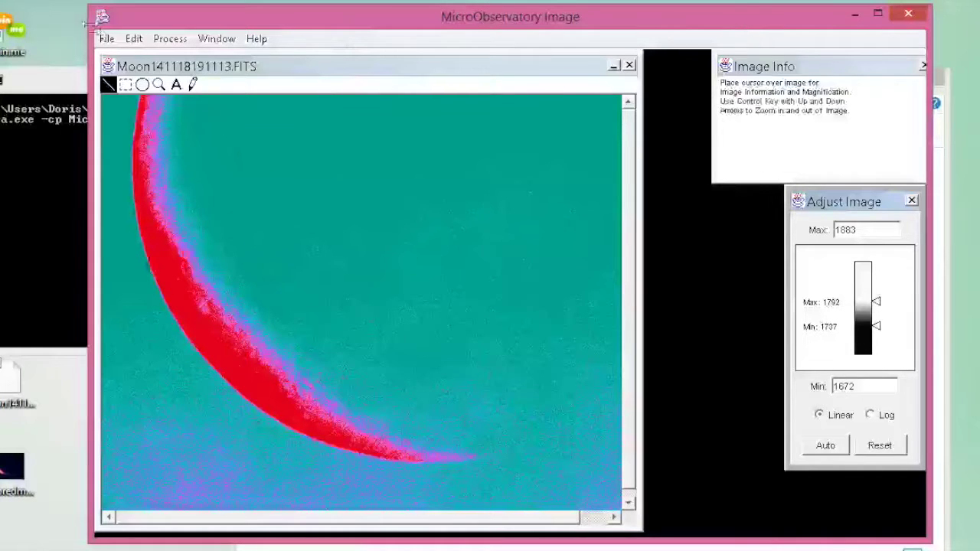
Check which Save As formats are available for the recolored Moon image without saving it.
click(106, 38)
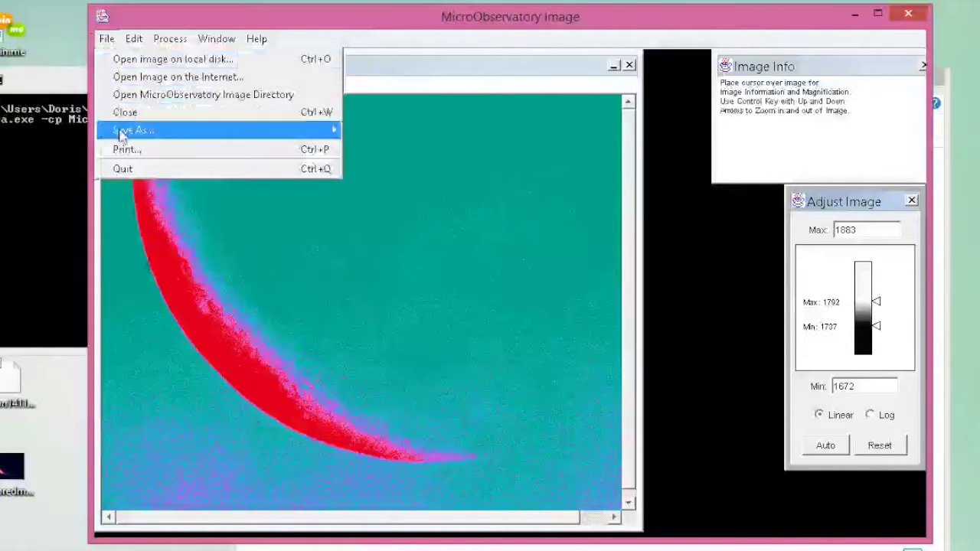
mouse_move(124, 136)
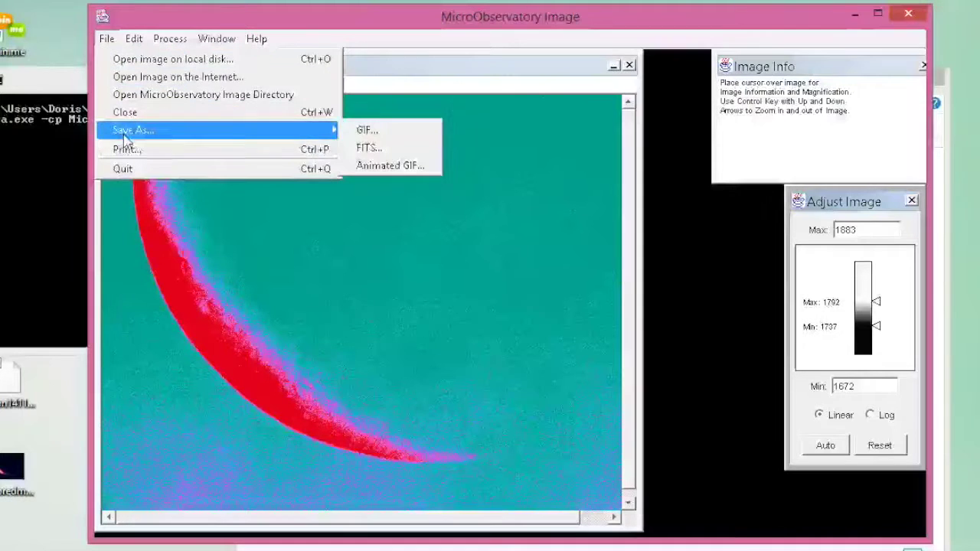
click(405, 388)
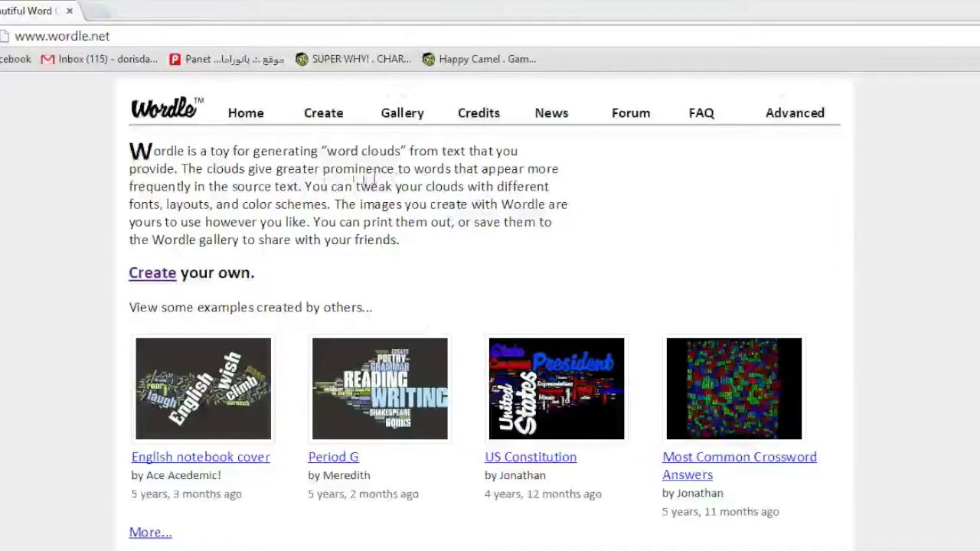
In Wordle, start a new word cloud with the text "stars, bright, deep, universe, comets, beautiful, stars, empty,".
click(139, 281)
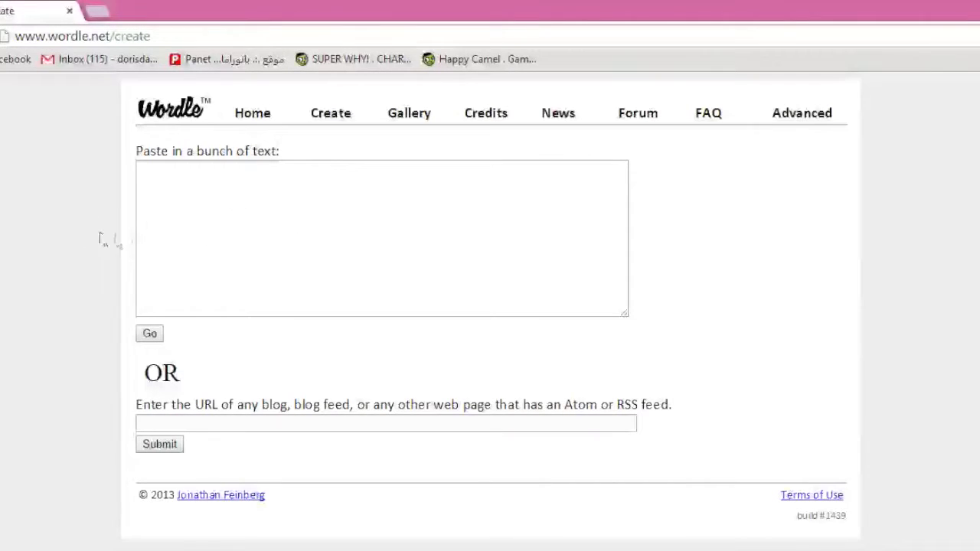
click(160, 208)
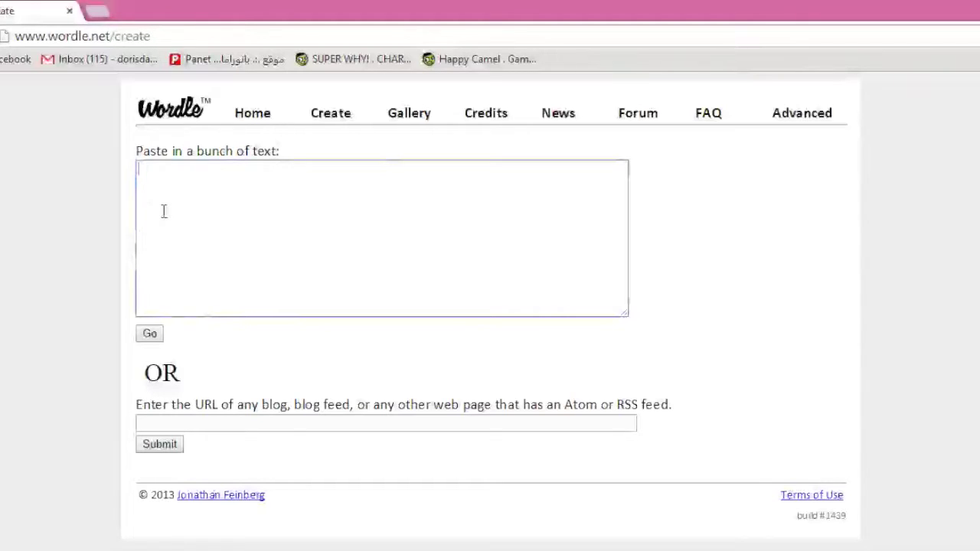
right_click(222, 217)
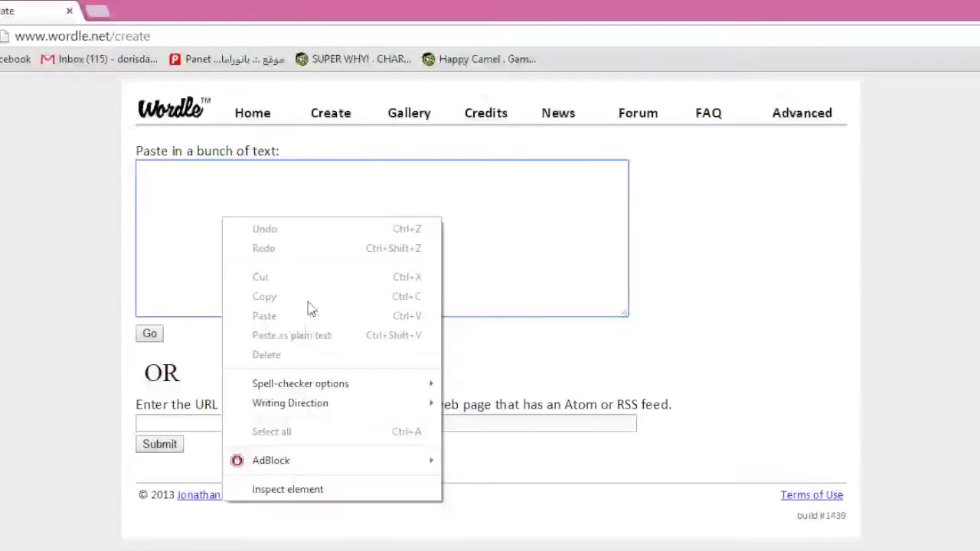
click(179, 227)
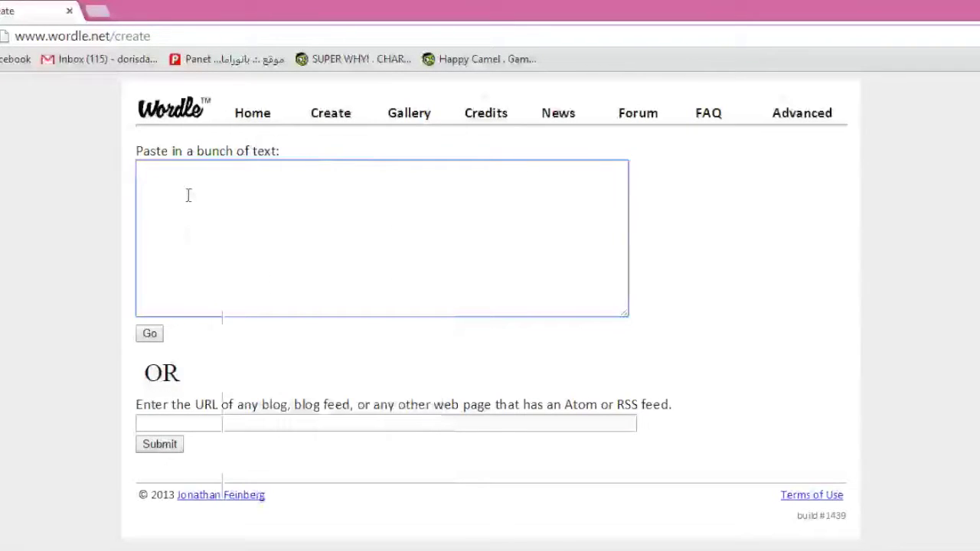
text(stars, bright, deep, )
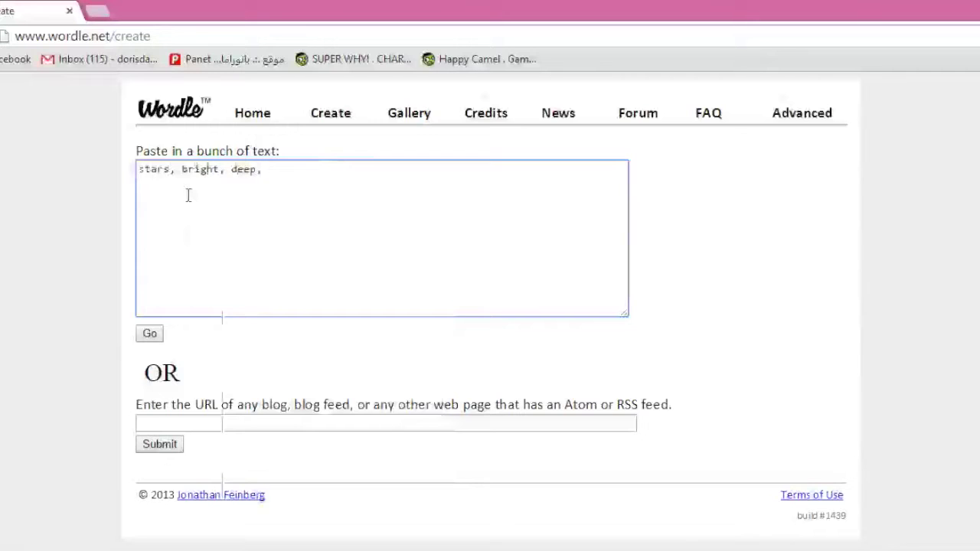
text(universe)
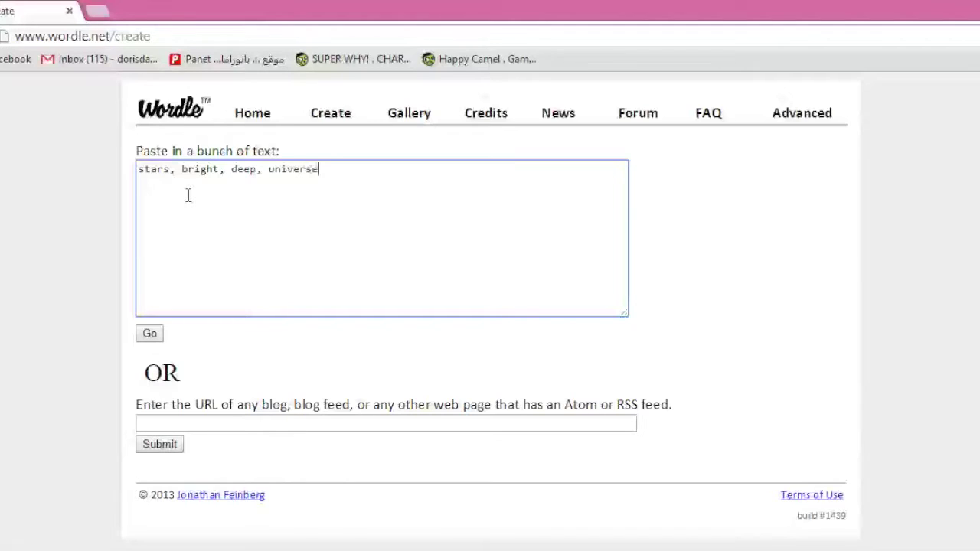
text(, comets, beautiful, )
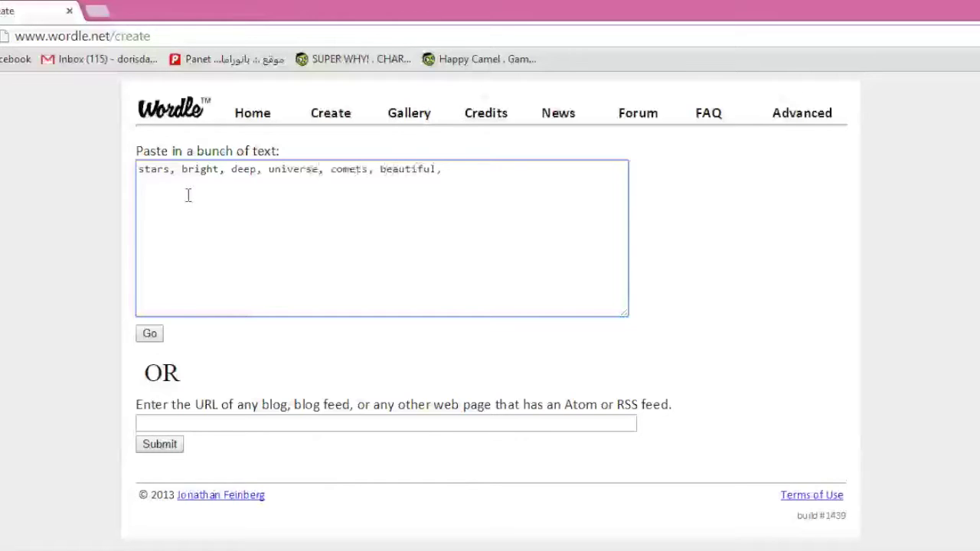
text(stars,)
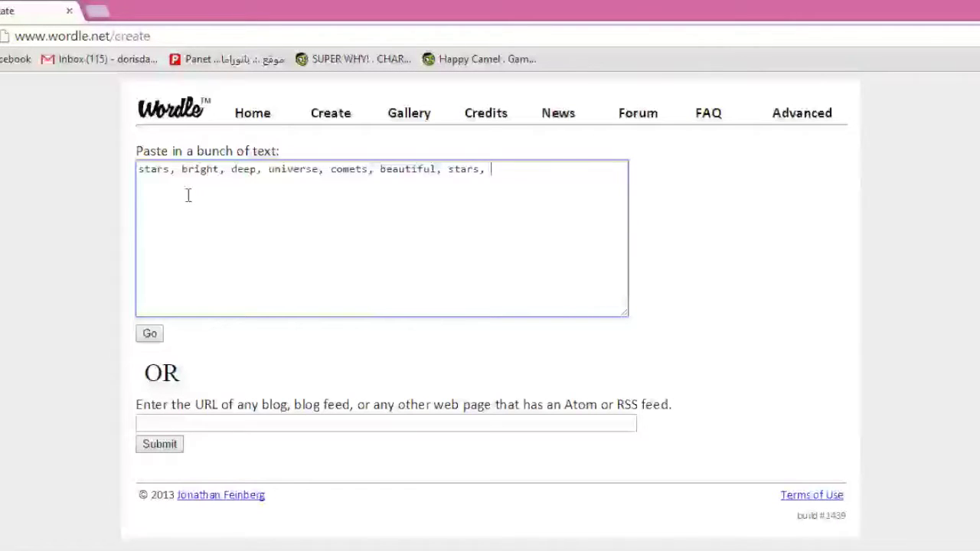
text(empty,)
Copy the whole word list, paste it four times after the original text, and remove the final comma.
drag(529, 169, 461, 170)
drag(395, 162, 115, 161)
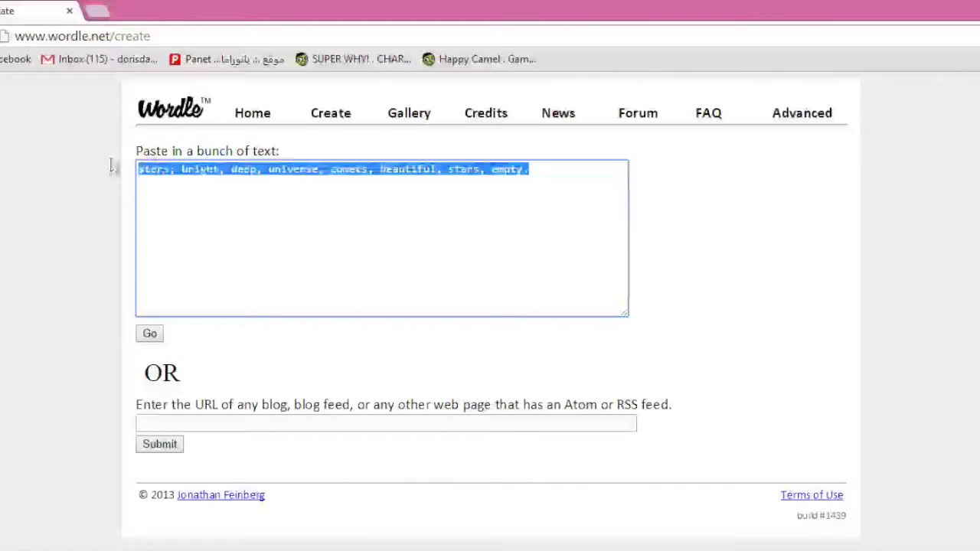
right_click(168, 180)
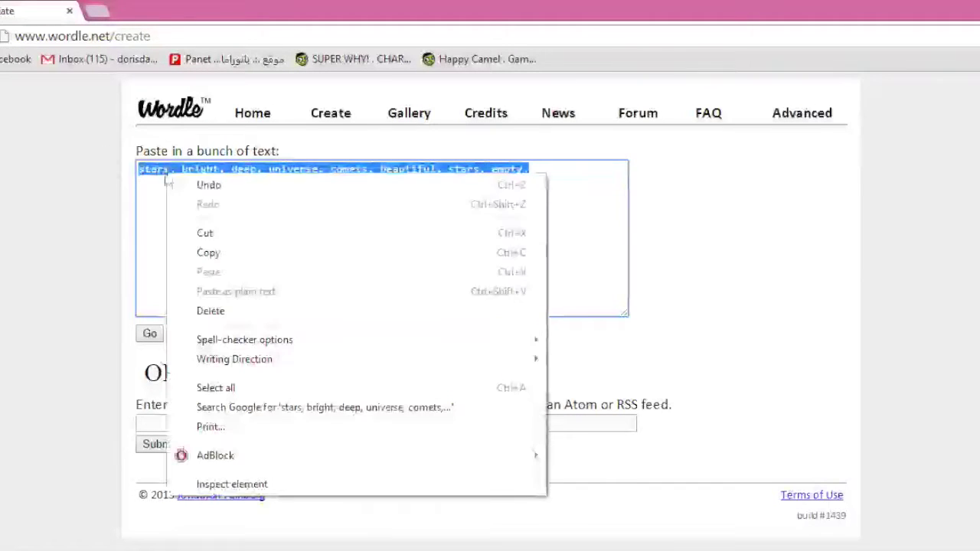
click(218, 253)
click(565, 170)
right_click(564, 171)
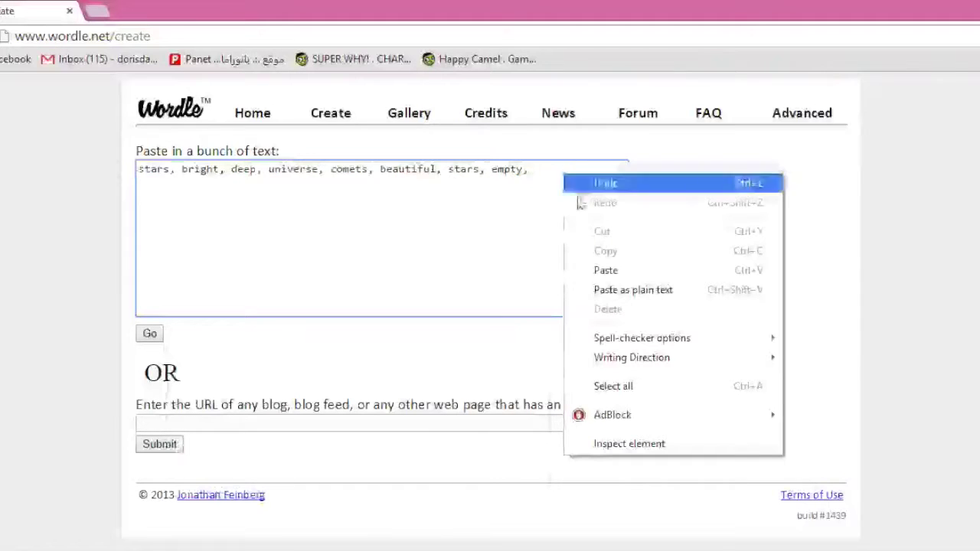
click(611, 268)
right_click(453, 187)
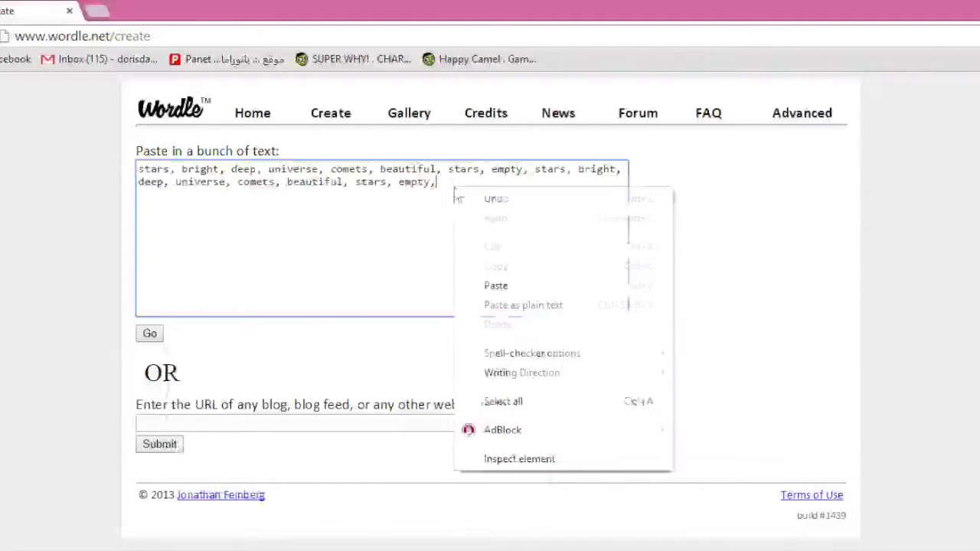
click(510, 287)
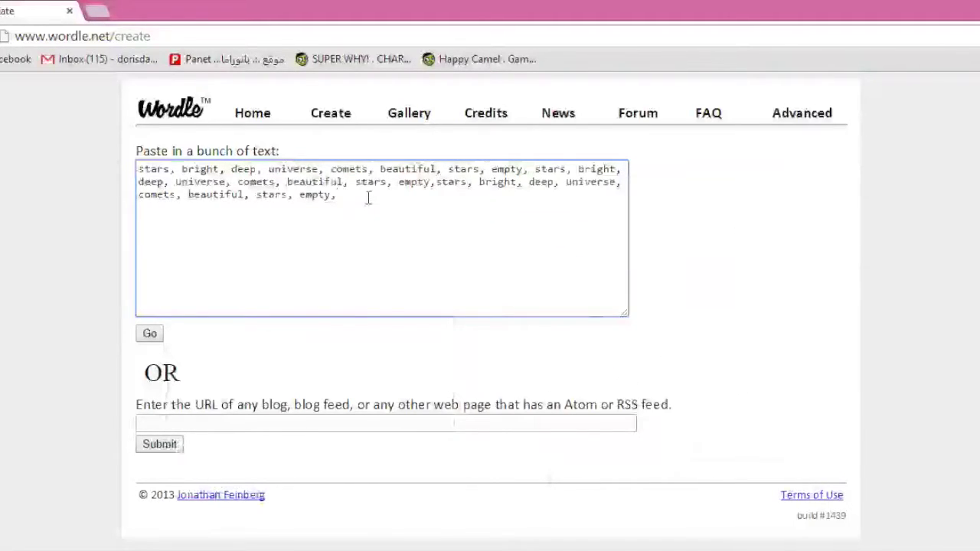
right_click(366, 199)
click(433, 297)
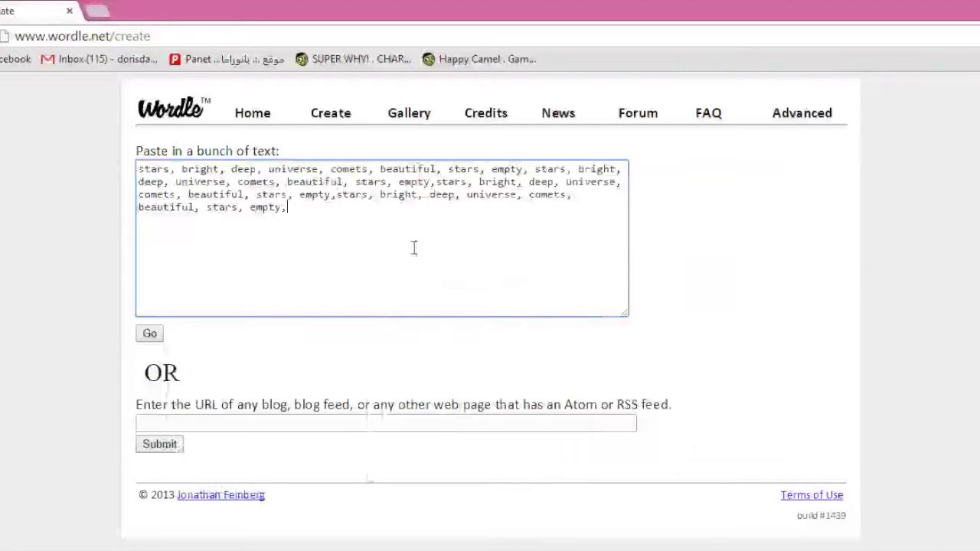
right_click(321, 209)
click(384, 306)
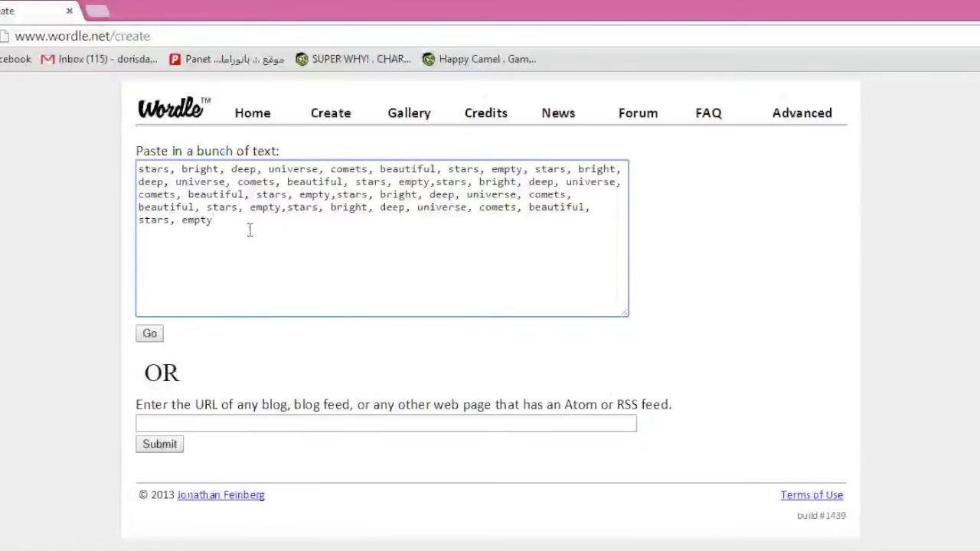
Generate the word cloud from the entered text, allowing the Wordle Java application to run.
click(149, 334)
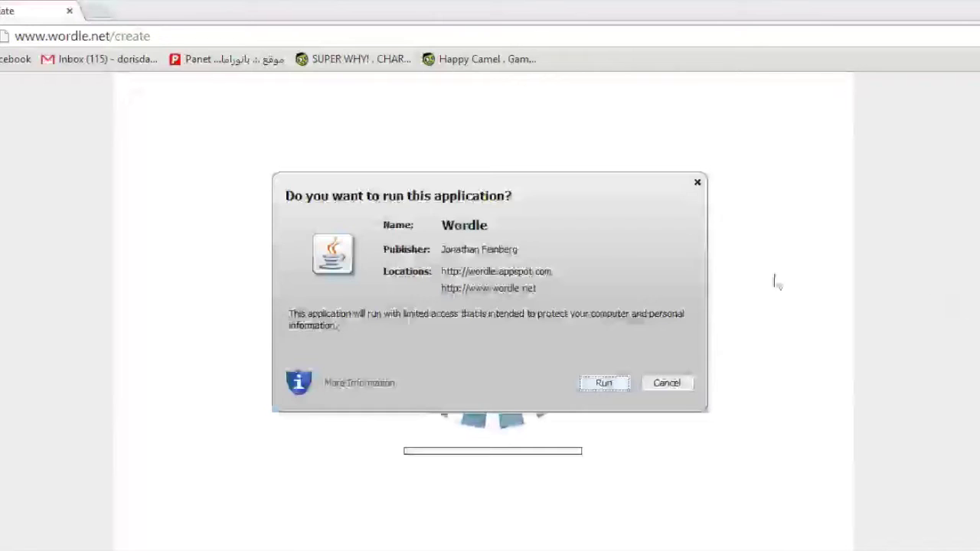
click(604, 383)
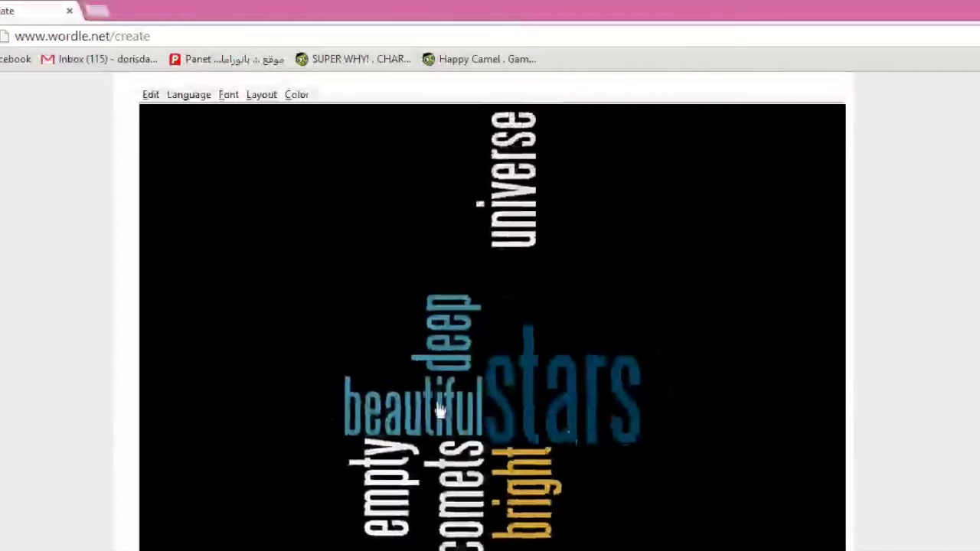
scroll(492, 306, down, 2)
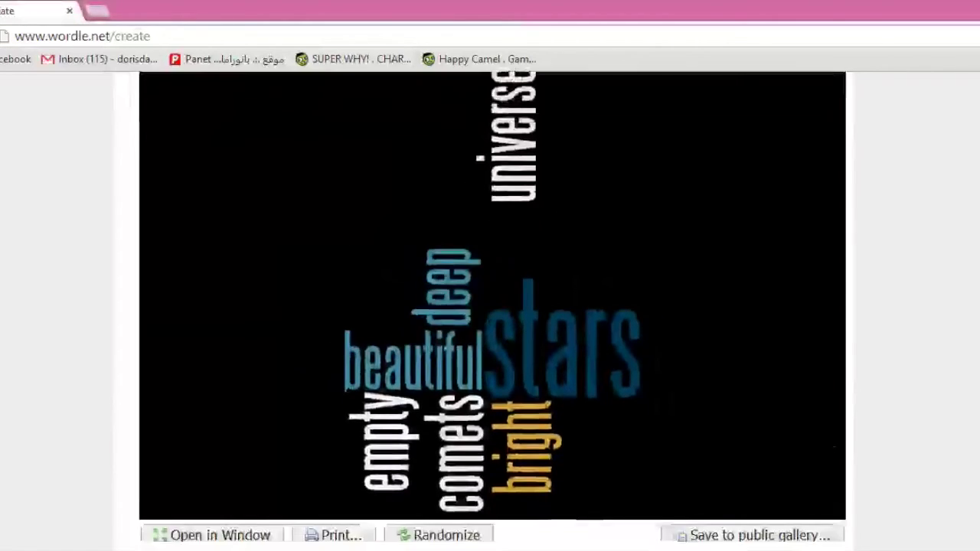
scroll(492, 306, up, 1)
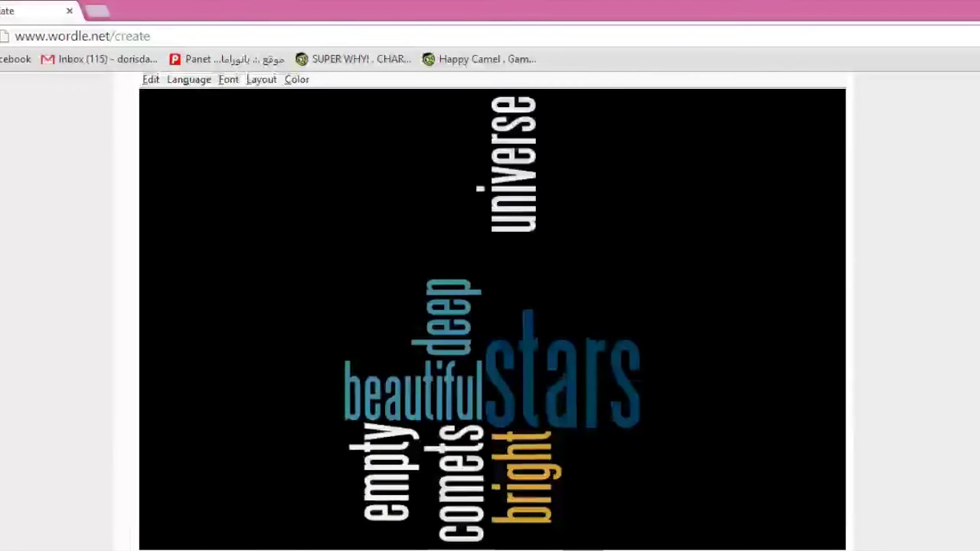